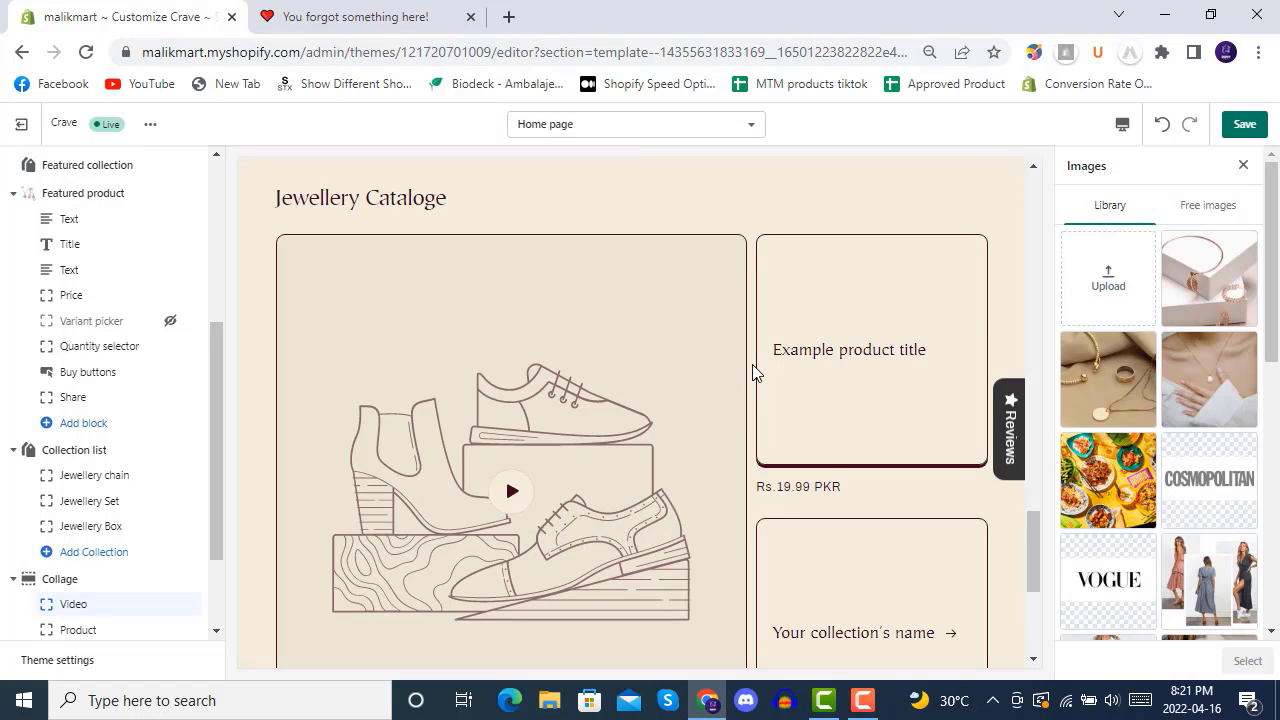
- Try to upload Untitled design (2).mp4 from the data folder as the video block's cover, listing all file types
{"action": "left_click", "coordinate": [1106, 287]}
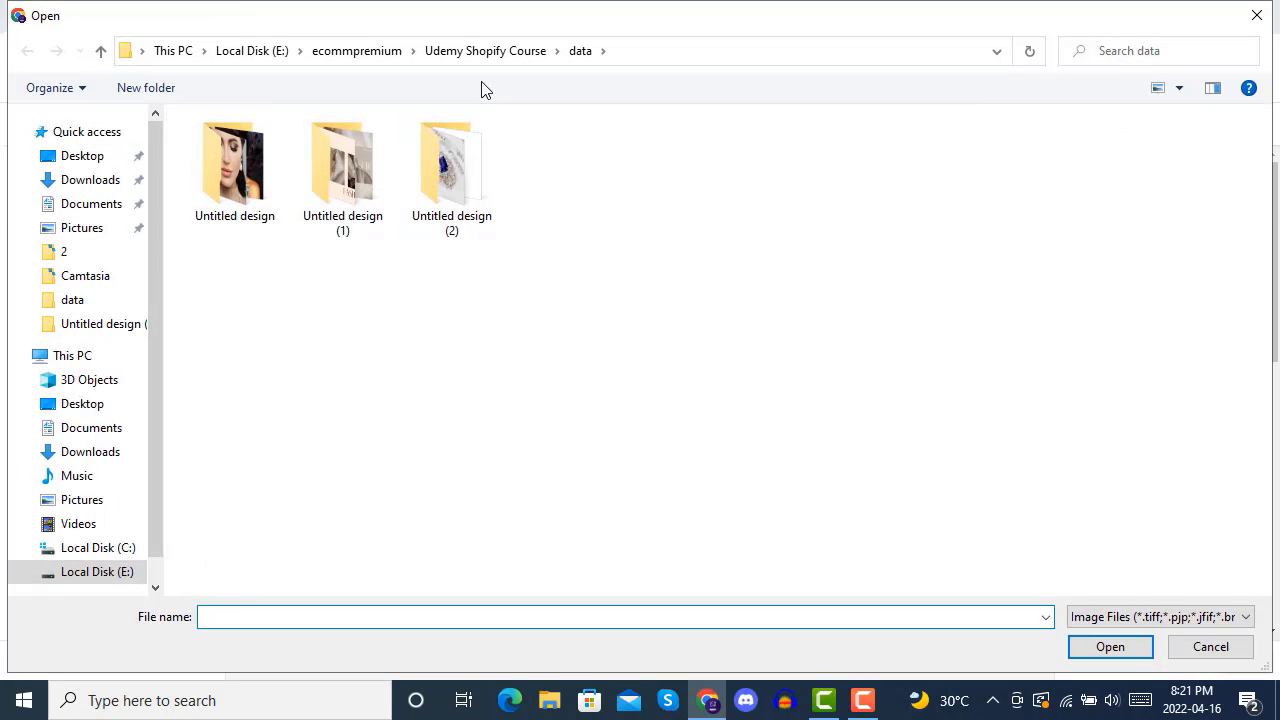
{"action": "left_click", "coordinate": [1133, 617]}
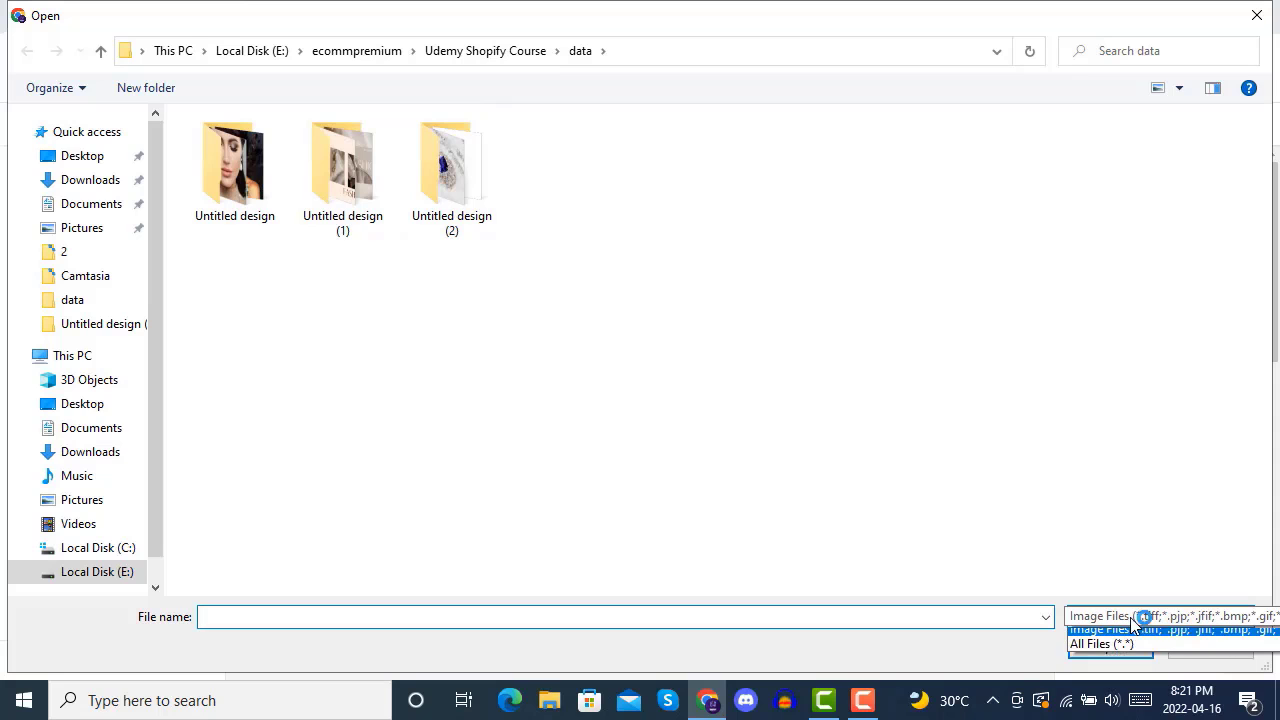
{"action": "left_click", "coordinate": [1100, 652]}
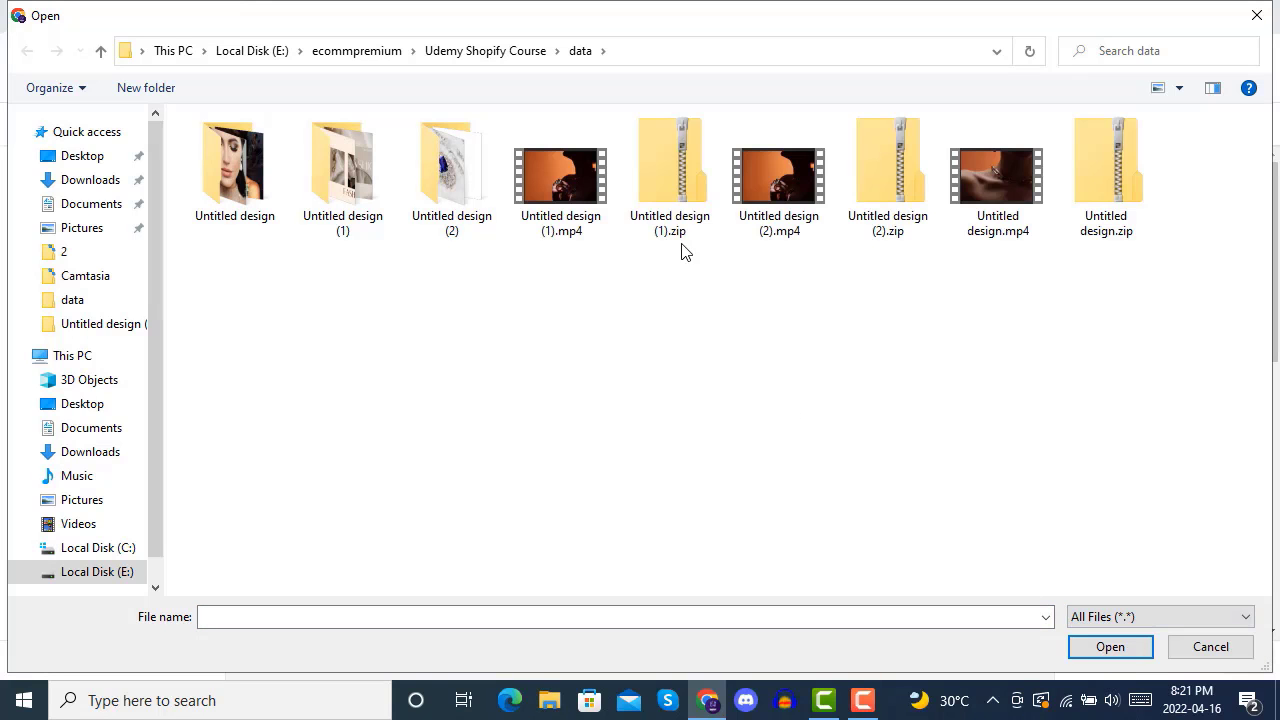
{"action": "double_click", "coordinate": [775, 175]}
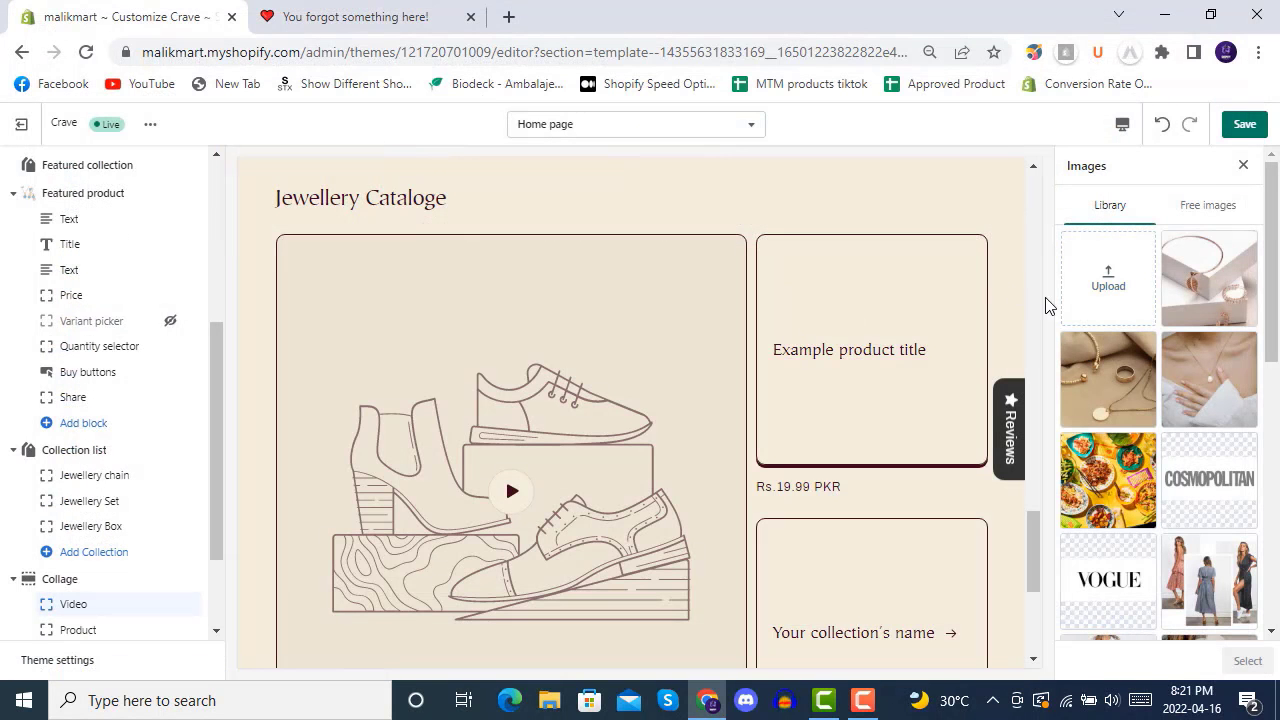
{"action": "scroll", "coordinate": [1118, 332], "scroll_direction": "down", "scroll_amount": 3}
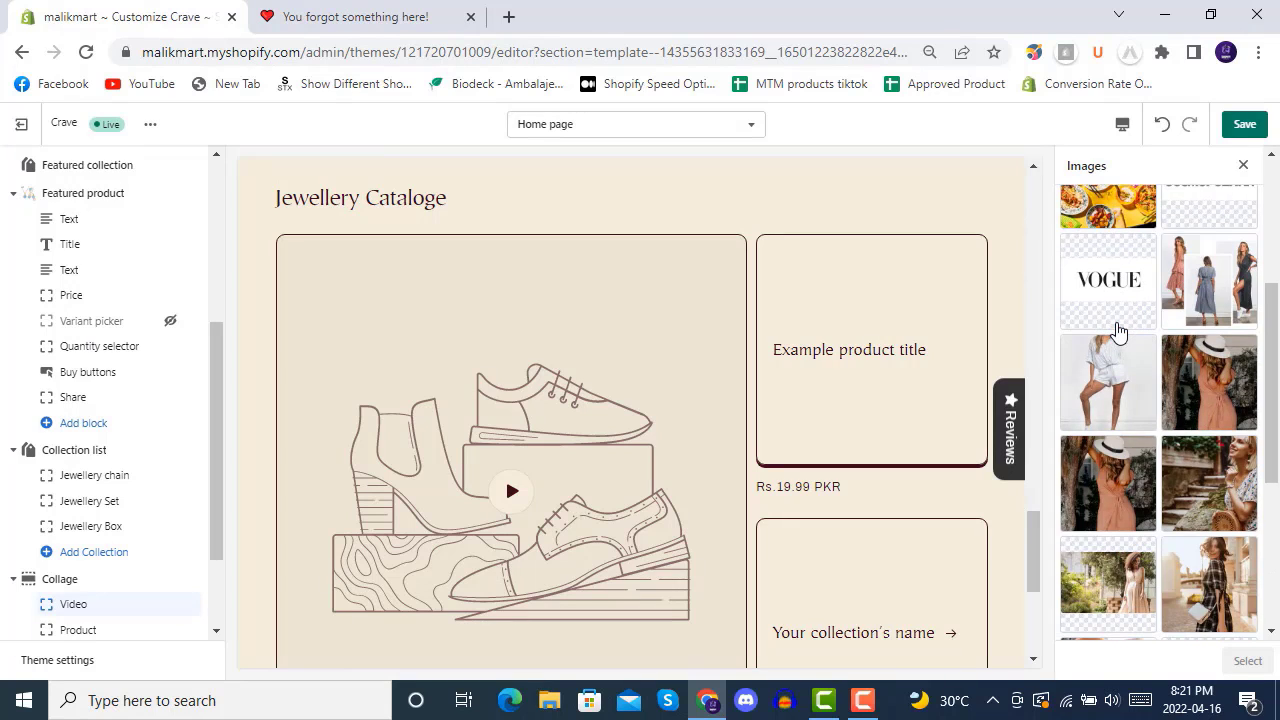
{"action": "scroll", "coordinate": [1118, 332], "scroll_direction": "up", "scroll_amount": 3}
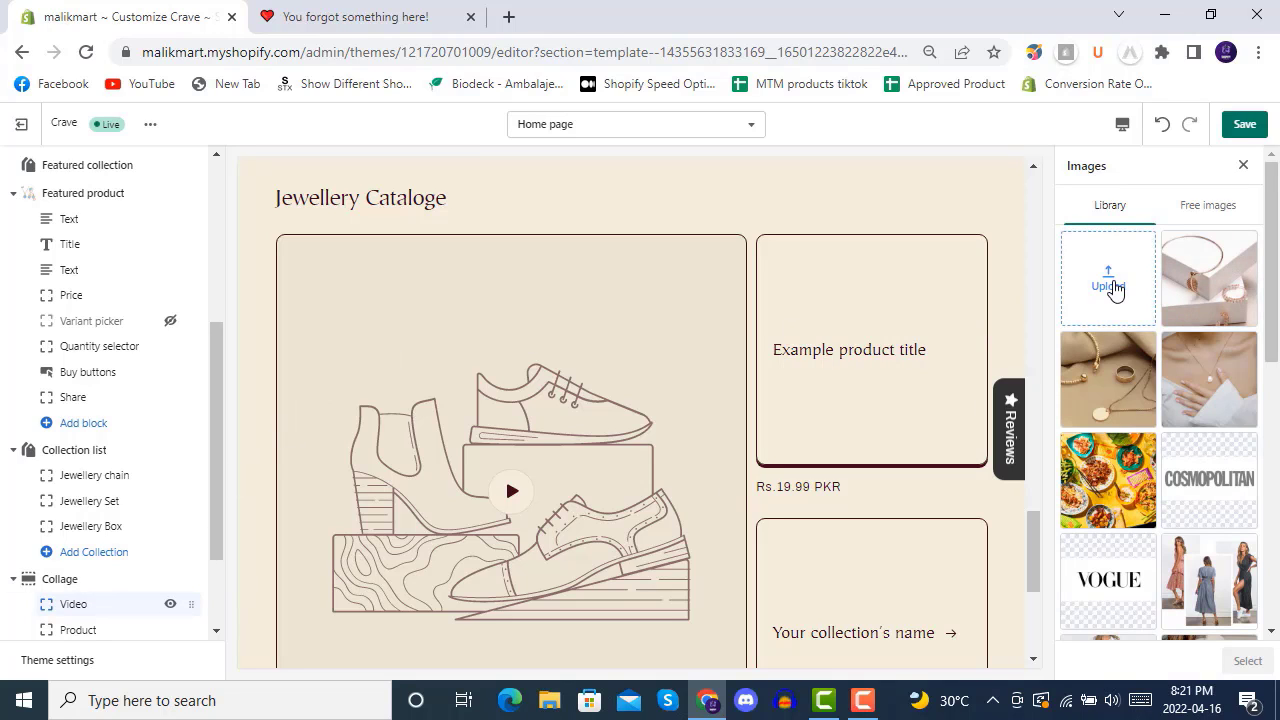
- Save the pending changes to the Crave theme's home page
{"action": "scroll", "coordinate": [714, 397], "scroll_direction": "down", "scroll_amount": 2}
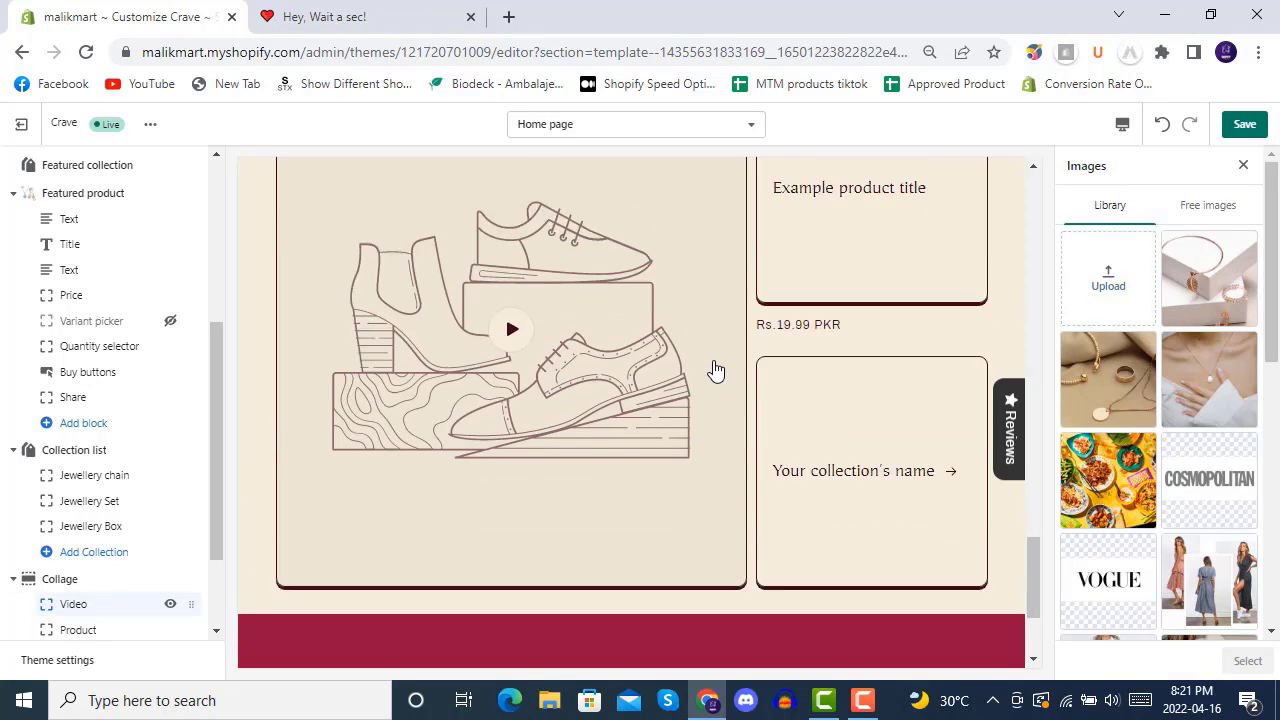
{"action": "scroll", "coordinate": [714, 369], "scroll_direction": "up", "scroll_amount": 1}
{"action": "left_click", "coordinate": [1245, 124]}
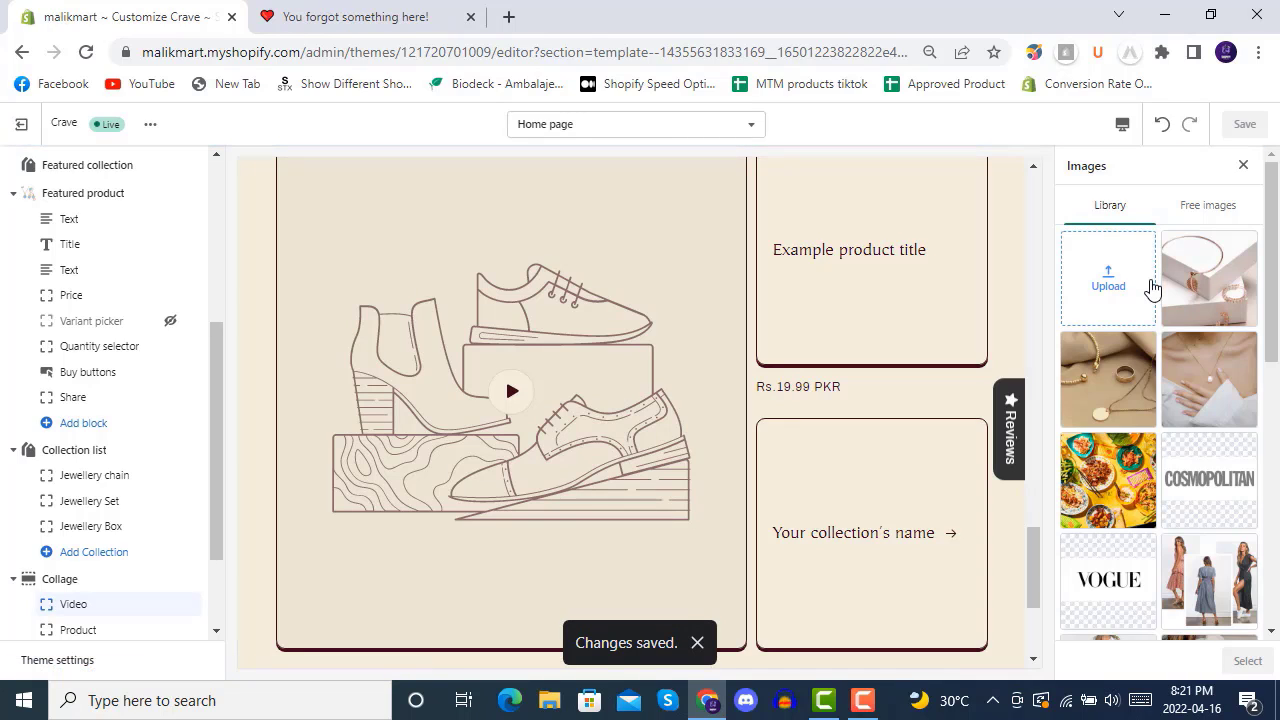
- Try to upload Untitled design.mp4 to the image library, with all file types listed
{"action": "left_click", "coordinate": [1107, 288]}
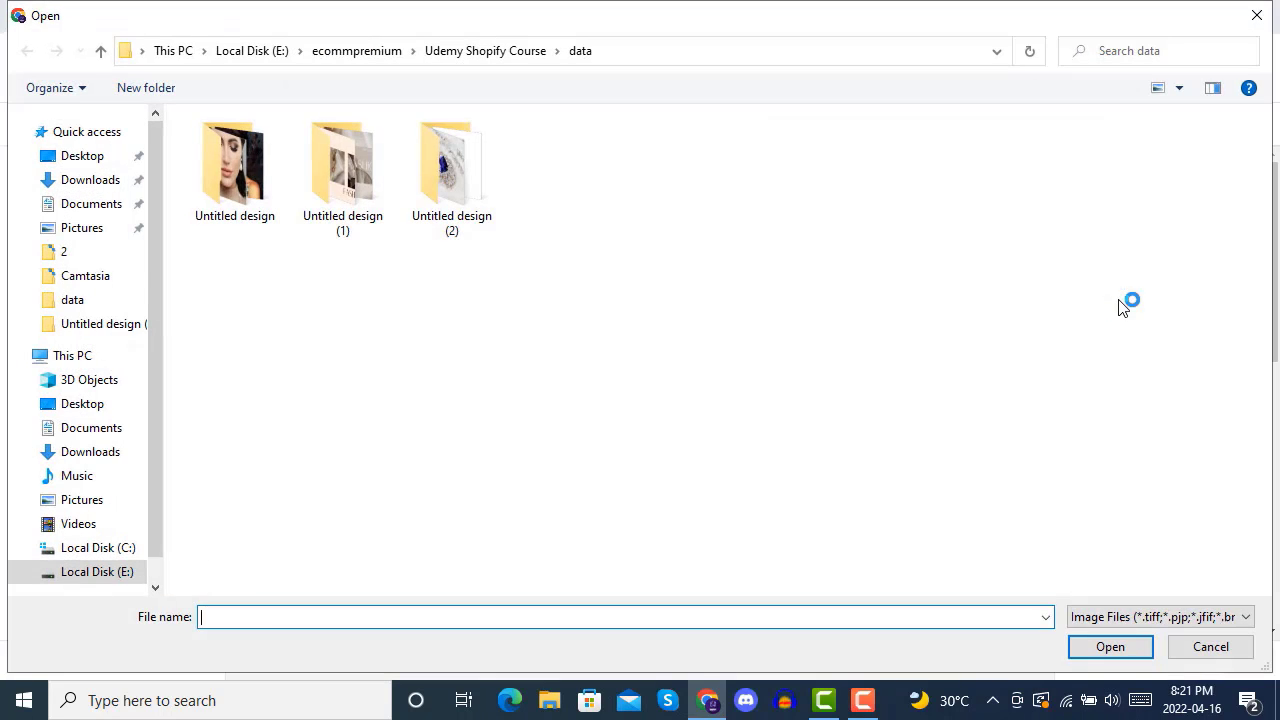
{"action": "left_click", "coordinate": [1114, 616]}
{"action": "left_click", "coordinate": [1094, 651]}
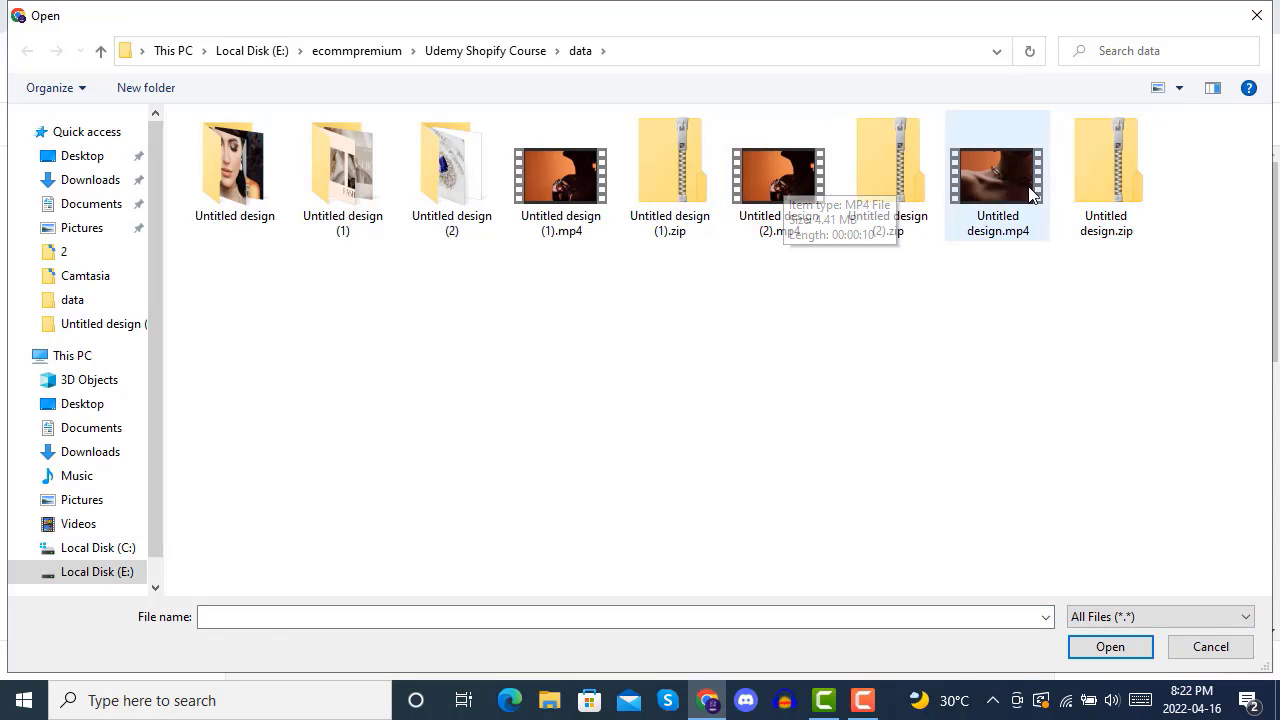
{"action": "double_click", "coordinate": [996, 185]}
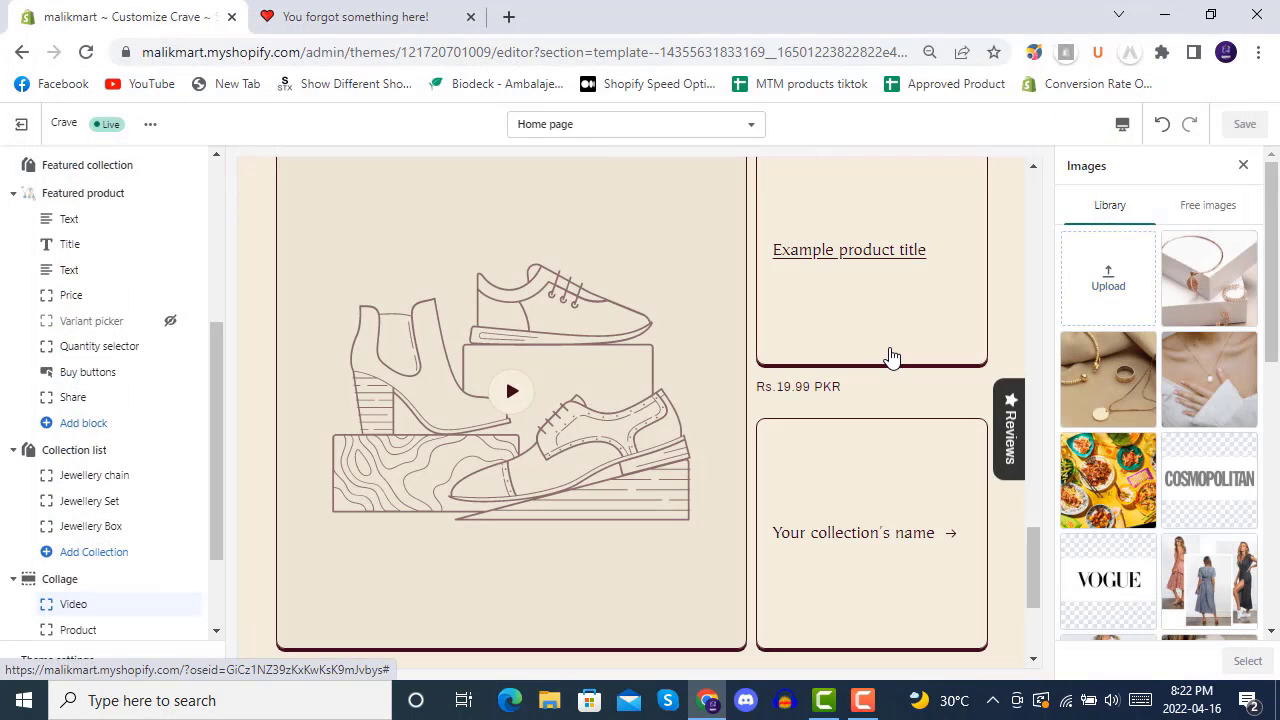
- Leave the theme editor and upload Untitled design (2).mp4 to Files in the store settings
{"action": "left_click", "coordinate": [26, 123]}
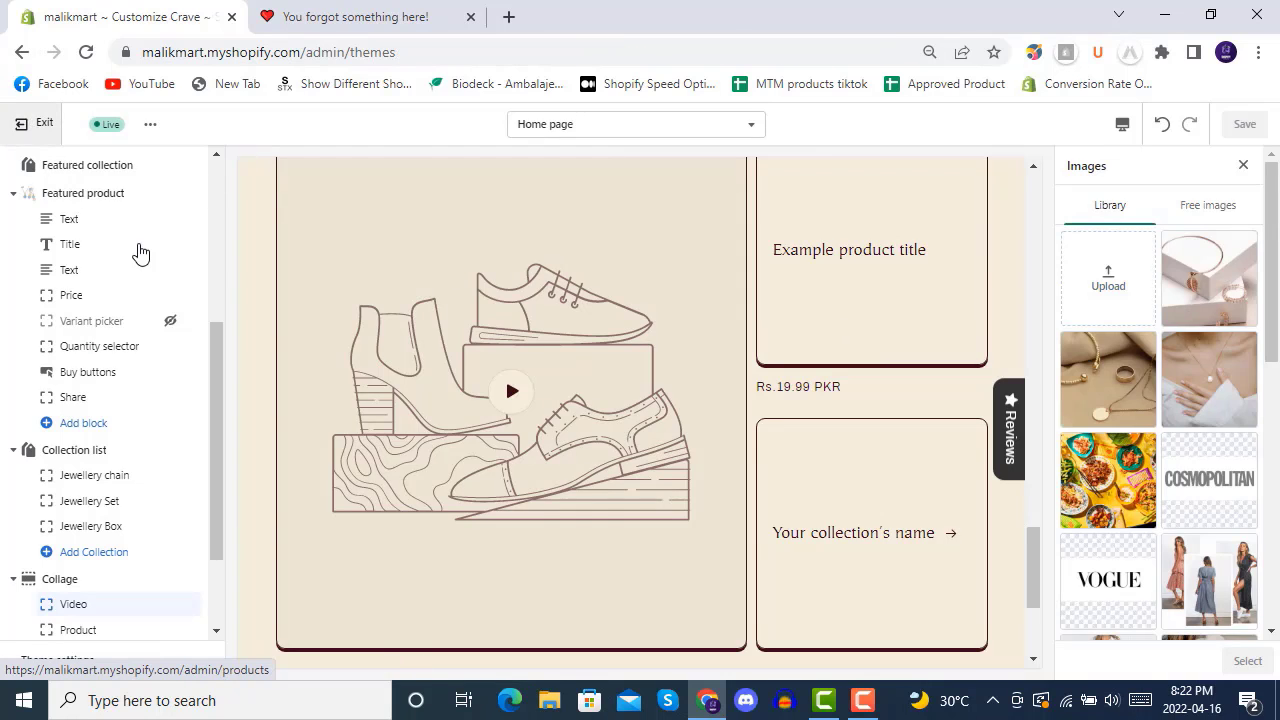
{"action": "left_click", "coordinate": [46, 600]}
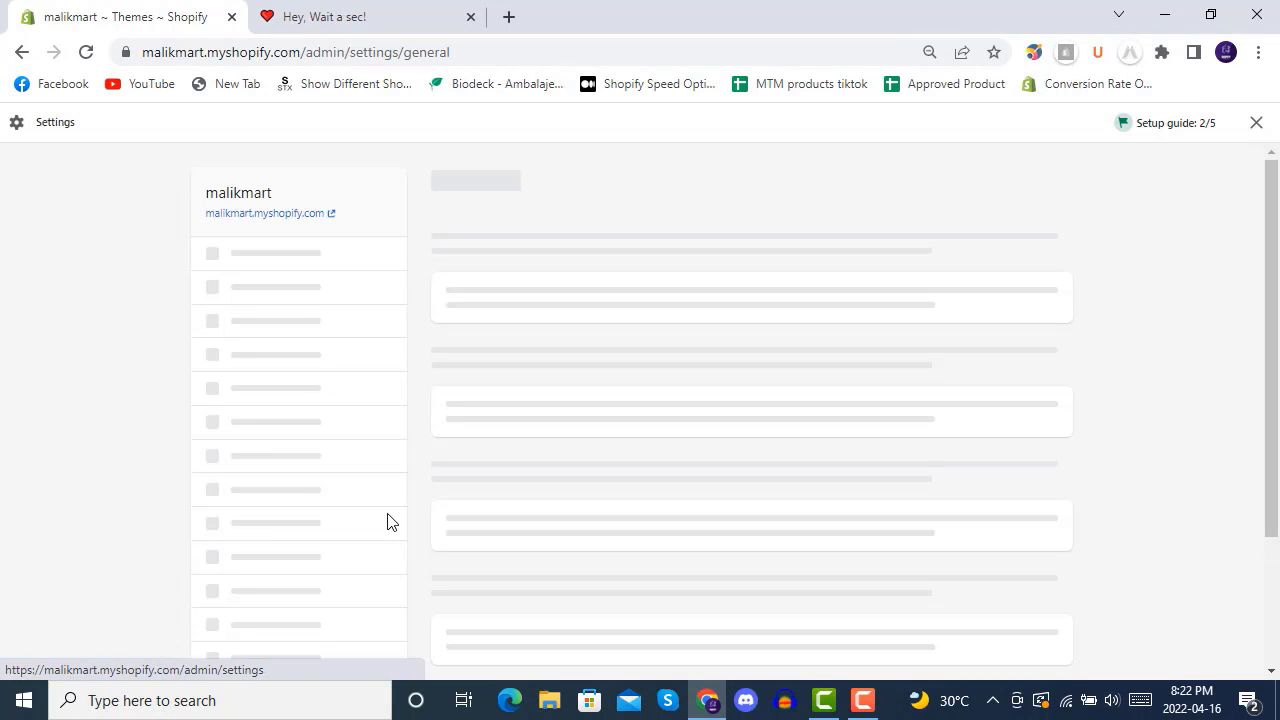
{"action": "scroll", "coordinate": [389, 522], "scroll_direction": "down", "scroll_amount": 2}
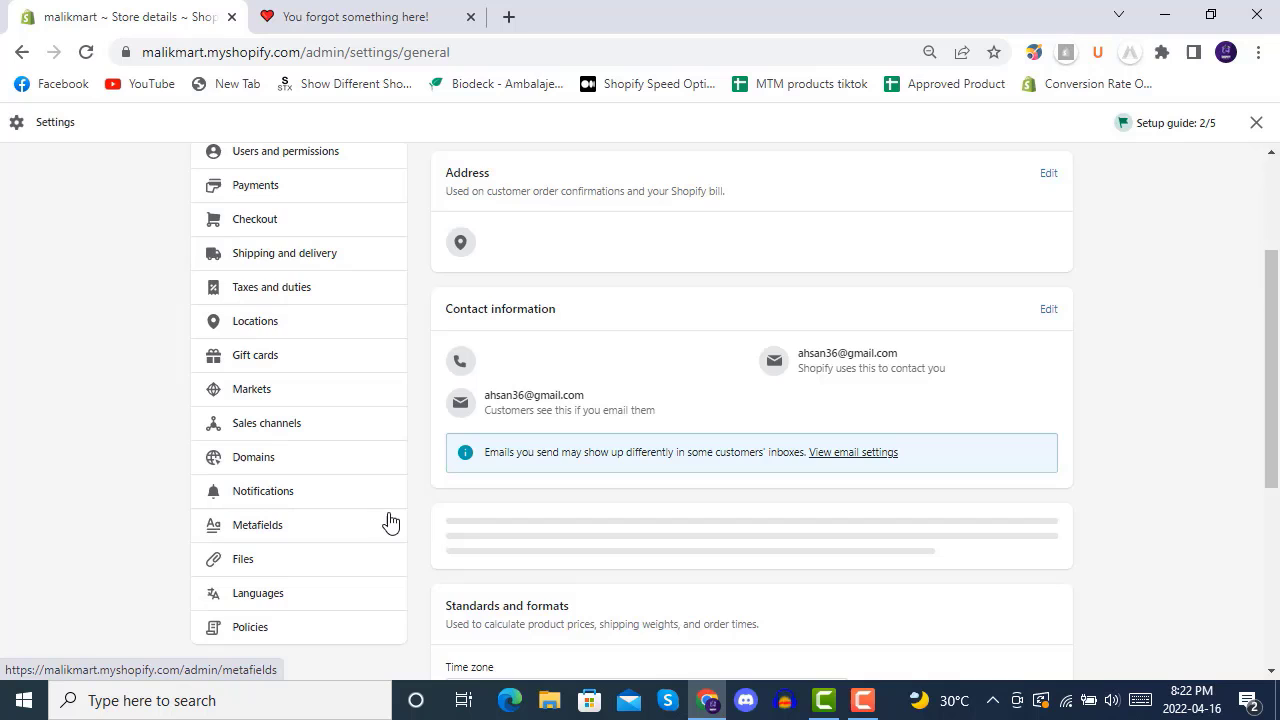
{"action": "left_click", "coordinate": [256, 563]}
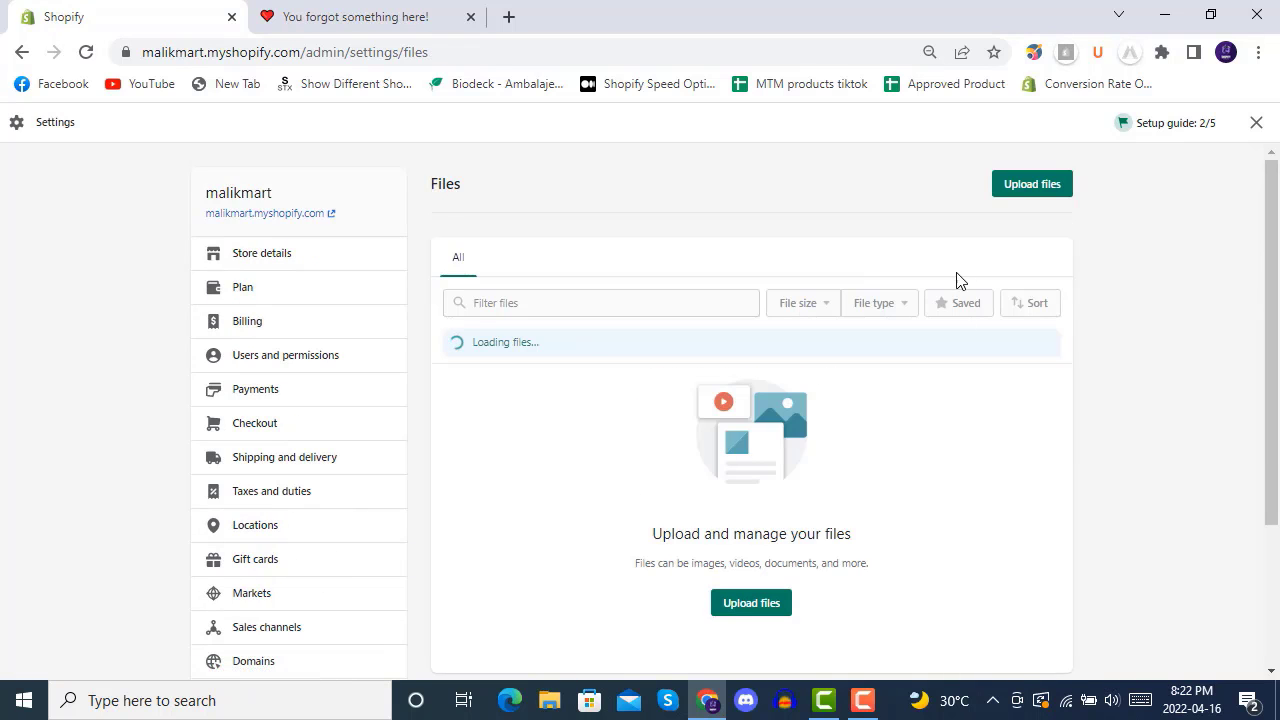
{"action": "left_click", "coordinate": [1035, 188]}
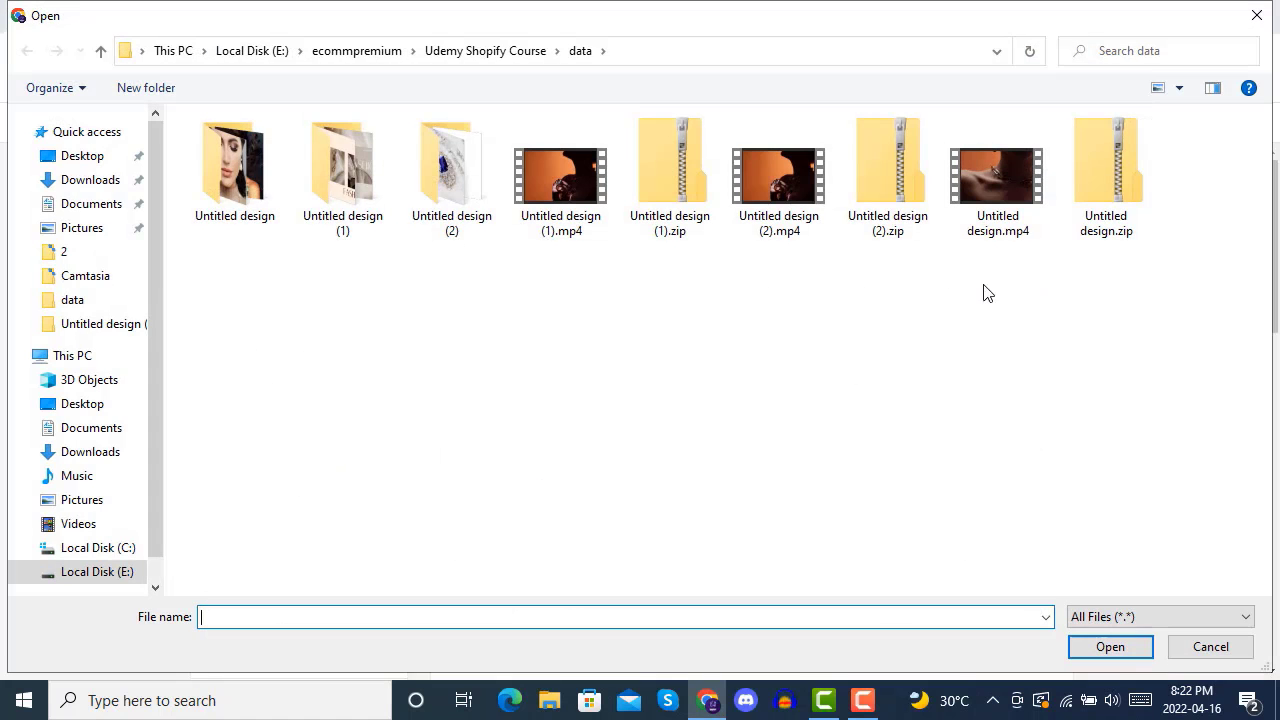
{"action": "double_click", "coordinate": [797, 178]}
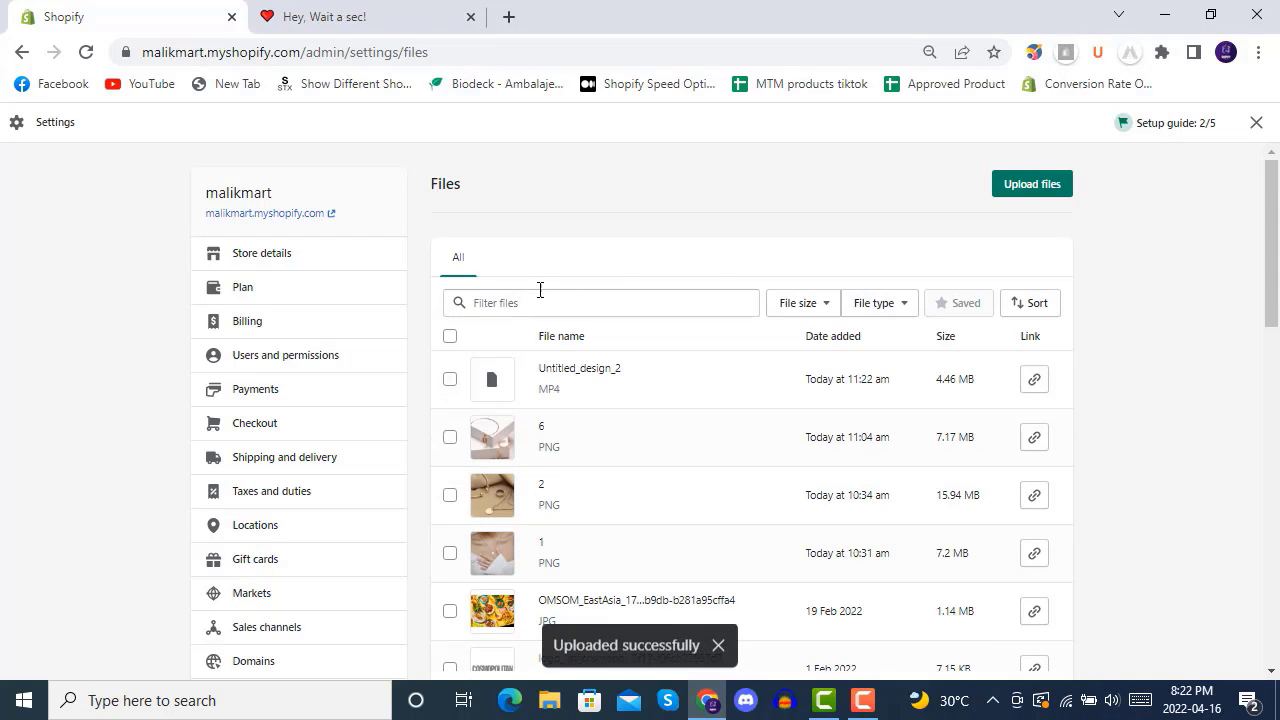
- Upload Untitled design.mp4 to the store's files and copy the link of the Untitled_design_2 video
{"action": "left_click", "coordinate": [1045, 185]}
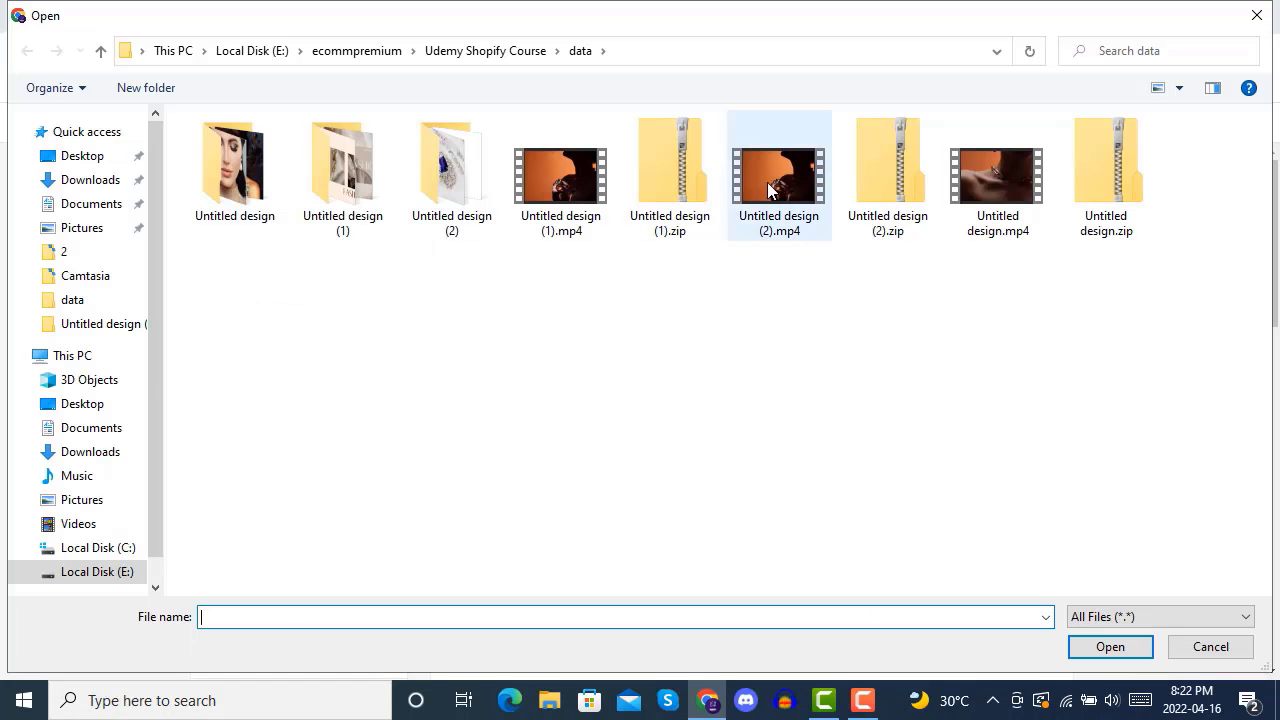
{"action": "double_click", "coordinate": [1005, 190]}
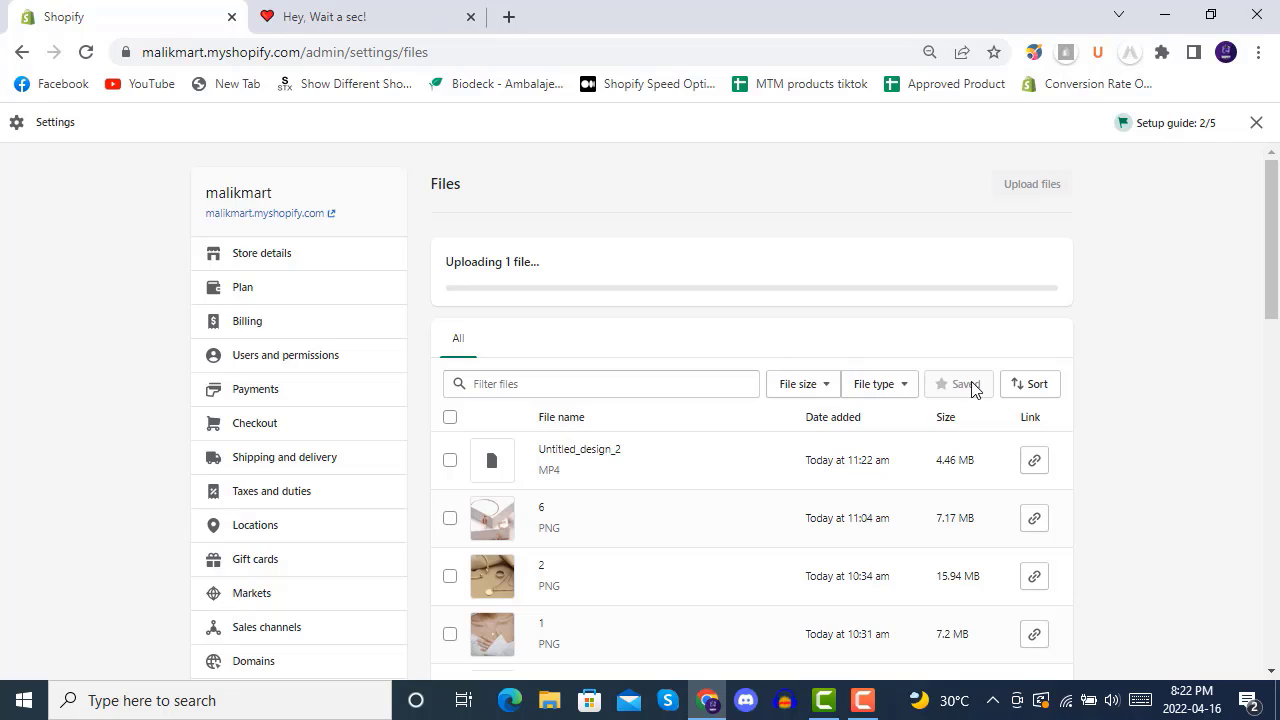
{"action": "left_click", "coordinate": [1035, 461]}
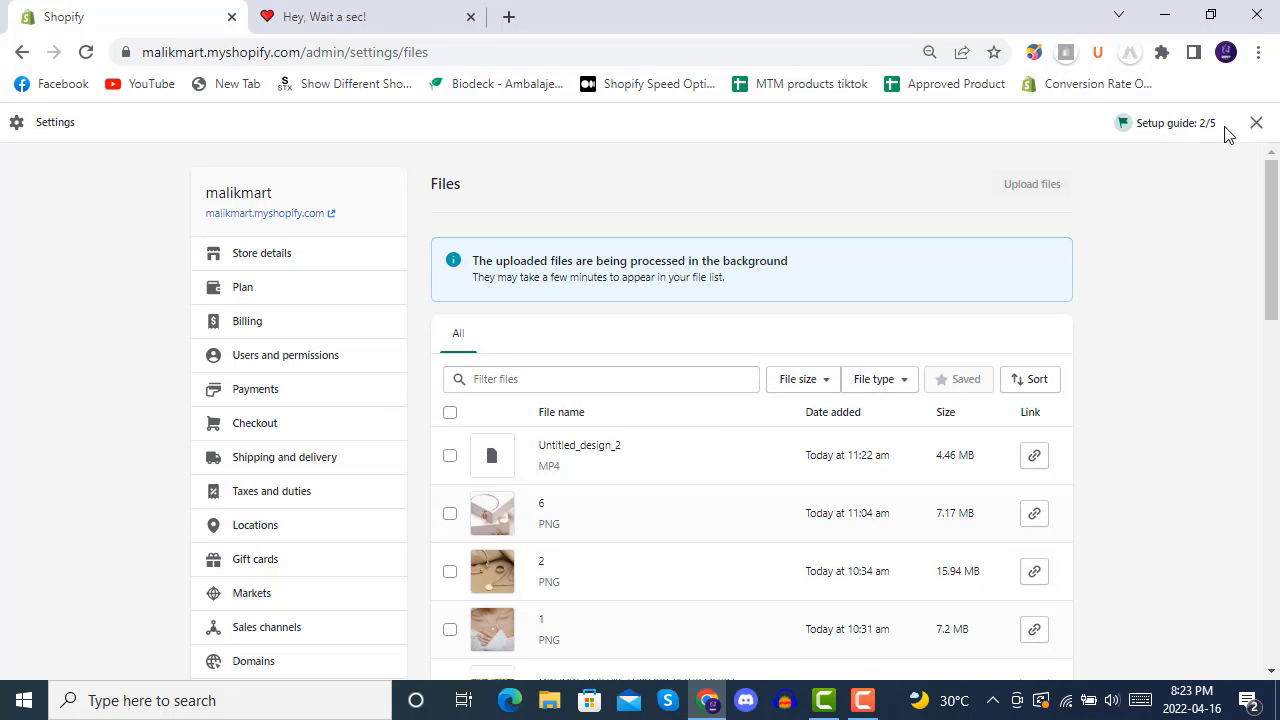
- Close the store settings and reopen the Crave theme for customization at the Jewellery Cataloge collage
{"action": "left_click", "coordinate": [1257, 122]}
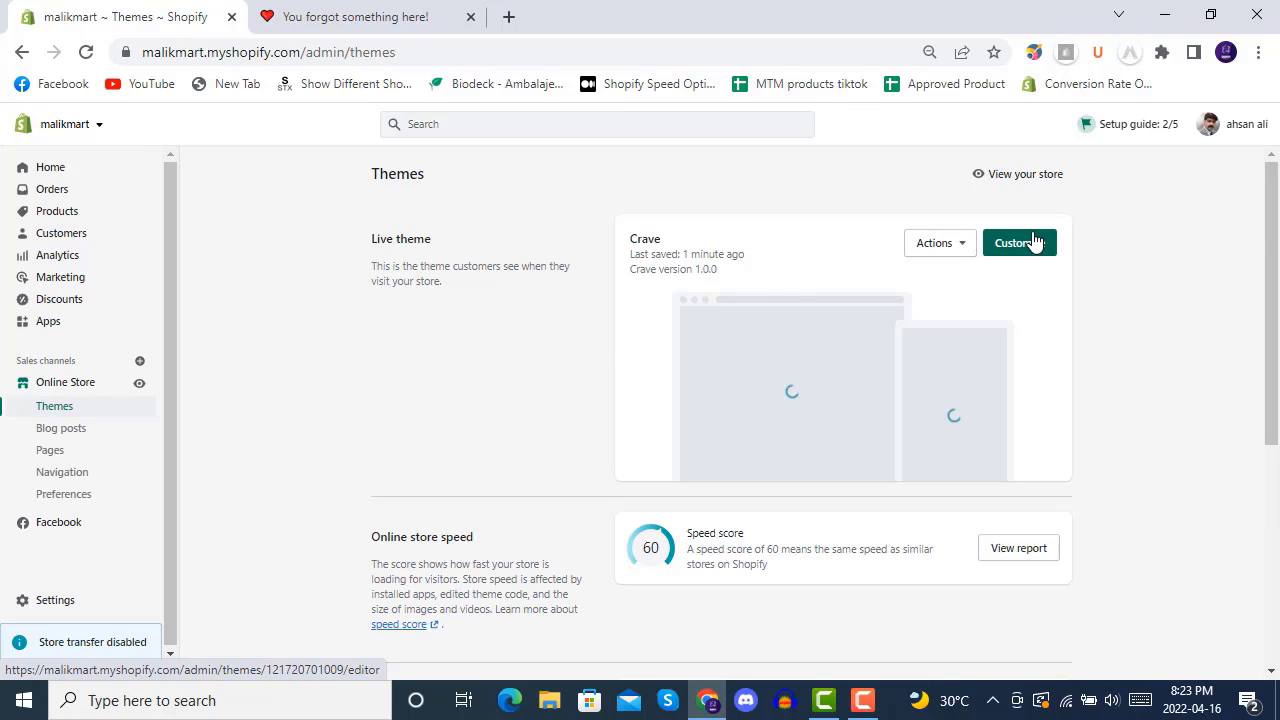
{"action": "left_click", "coordinate": [1032, 242]}
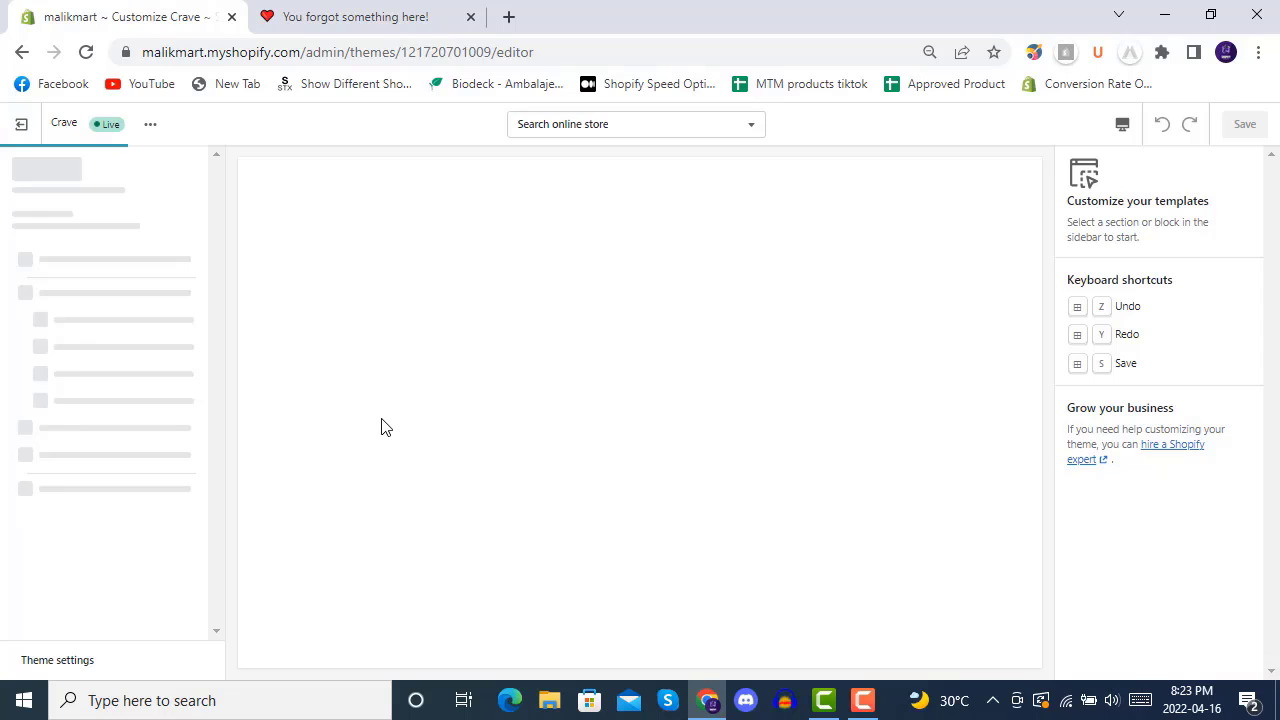
{"action": "scroll", "coordinate": [381, 427], "scroll_direction": "down", "scroll_amount": 15}
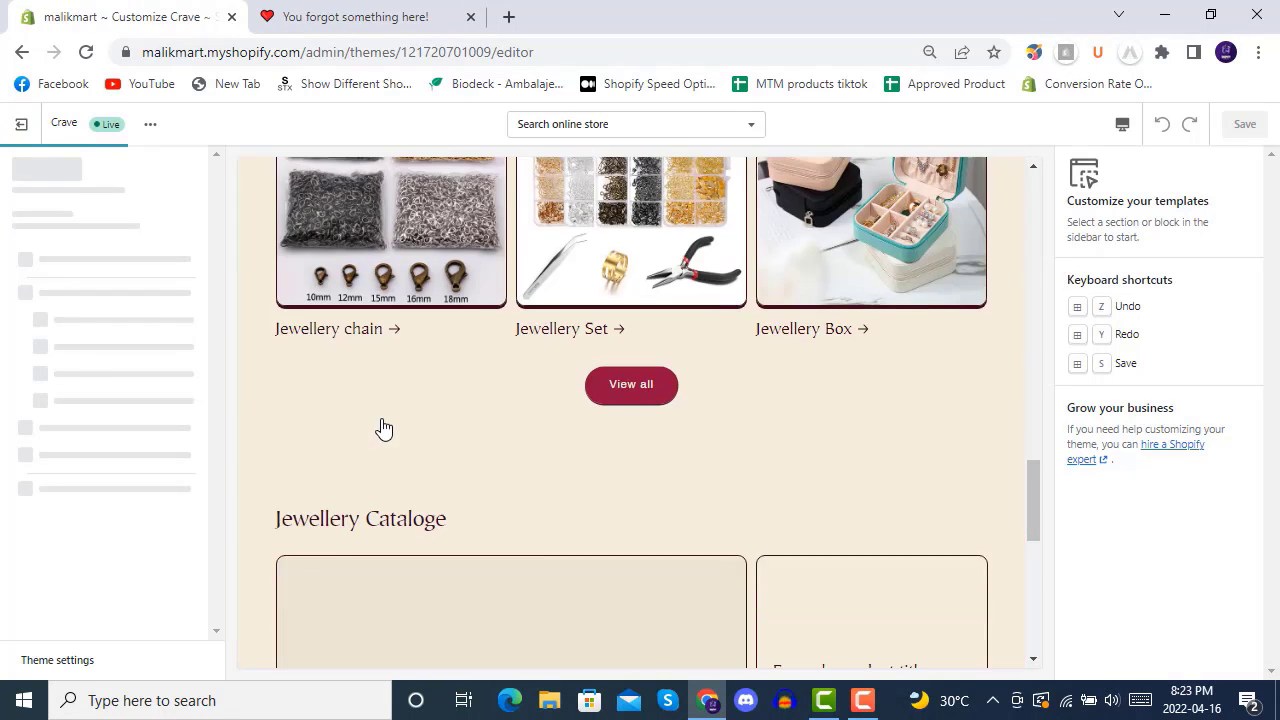
{"action": "scroll", "coordinate": [381, 427], "scroll_direction": "down", "scroll_amount": 4}
{"action": "scroll", "coordinate": [120, 443], "scroll_direction": "down", "scroll_amount": 5}
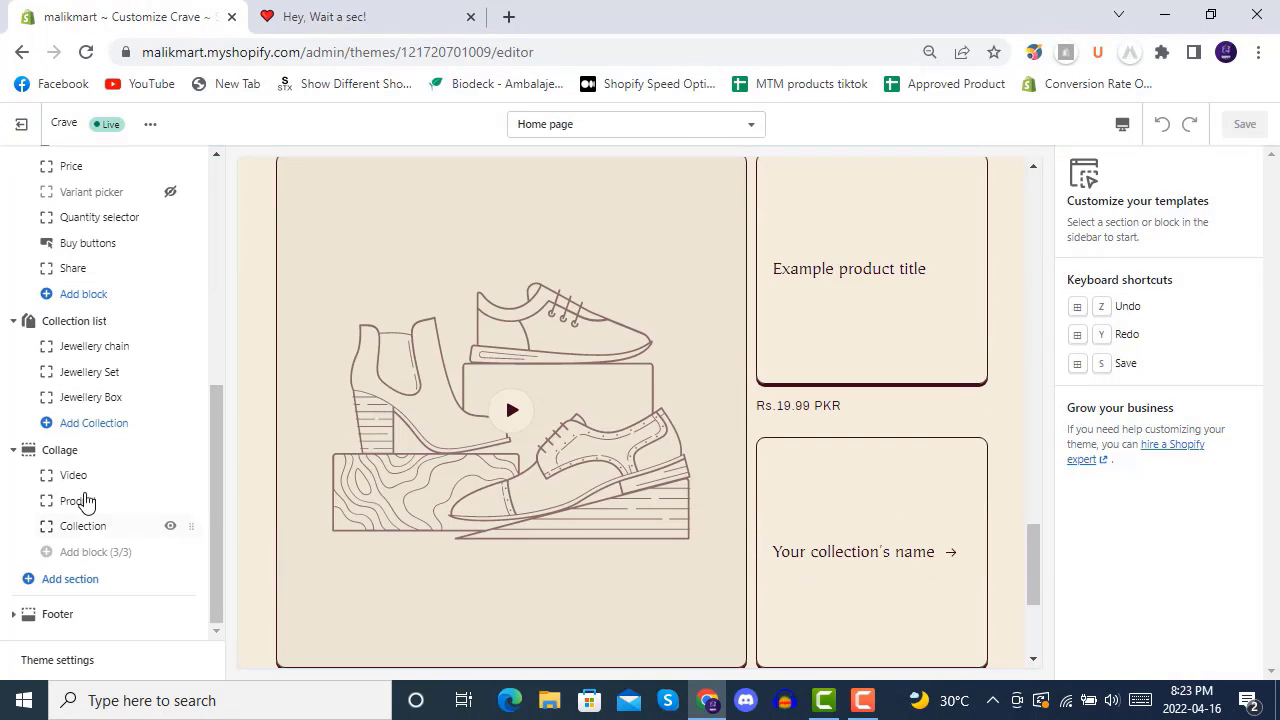
- Set the cover image of the Collage section's Video block to the library photo of a hand below a necklace
{"action": "left_click", "coordinate": [77, 477]}
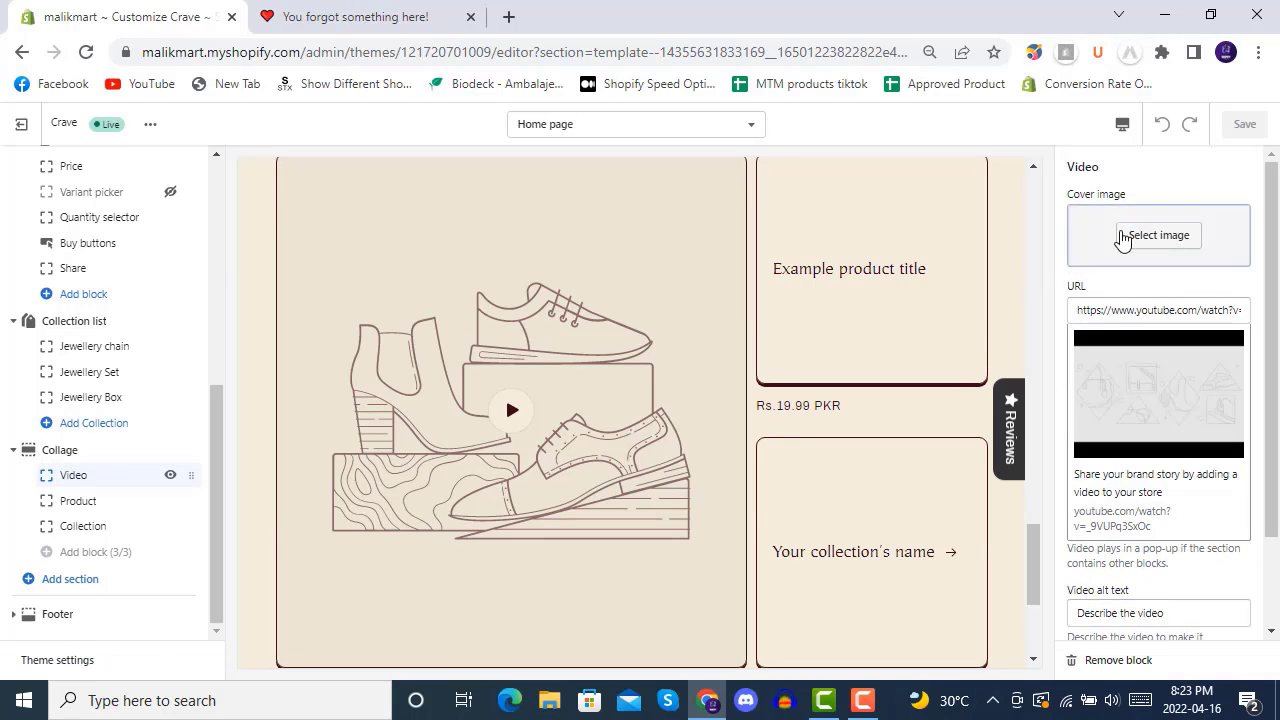
{"action": "left_click", "coordinate": [1152, 238]}
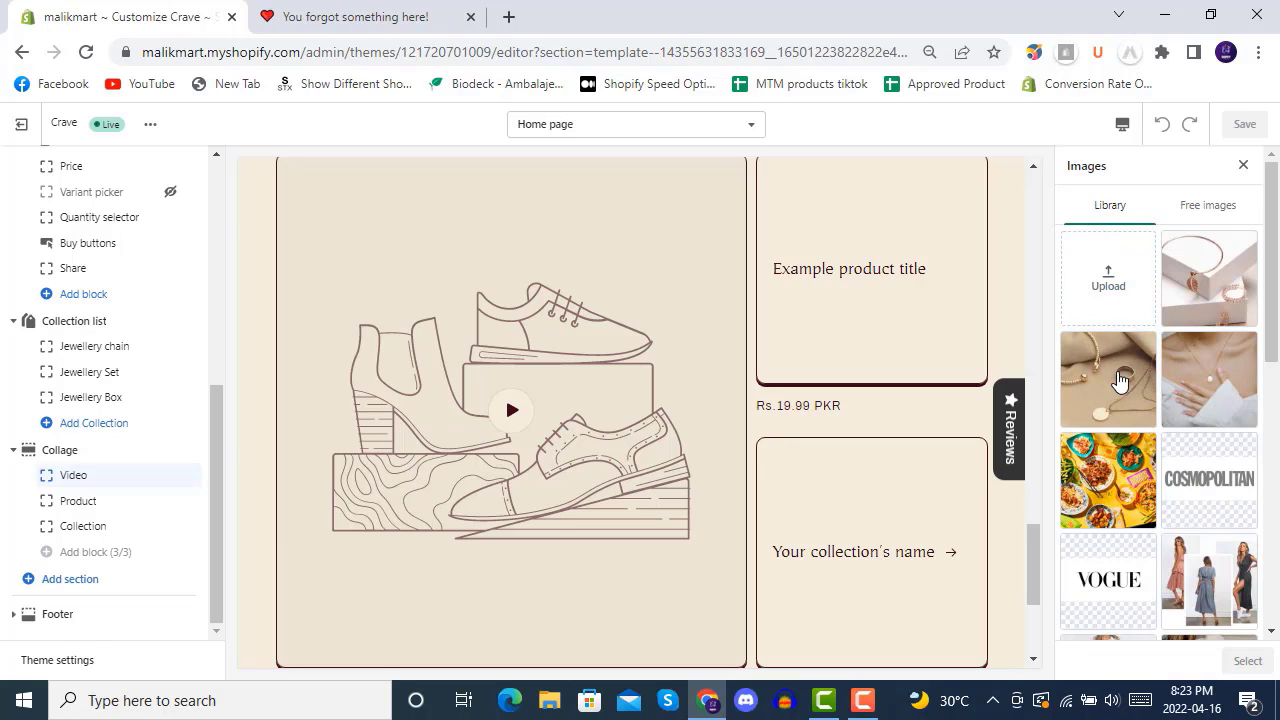
{"action": "left_click", "coordinate": [1218, 370]}
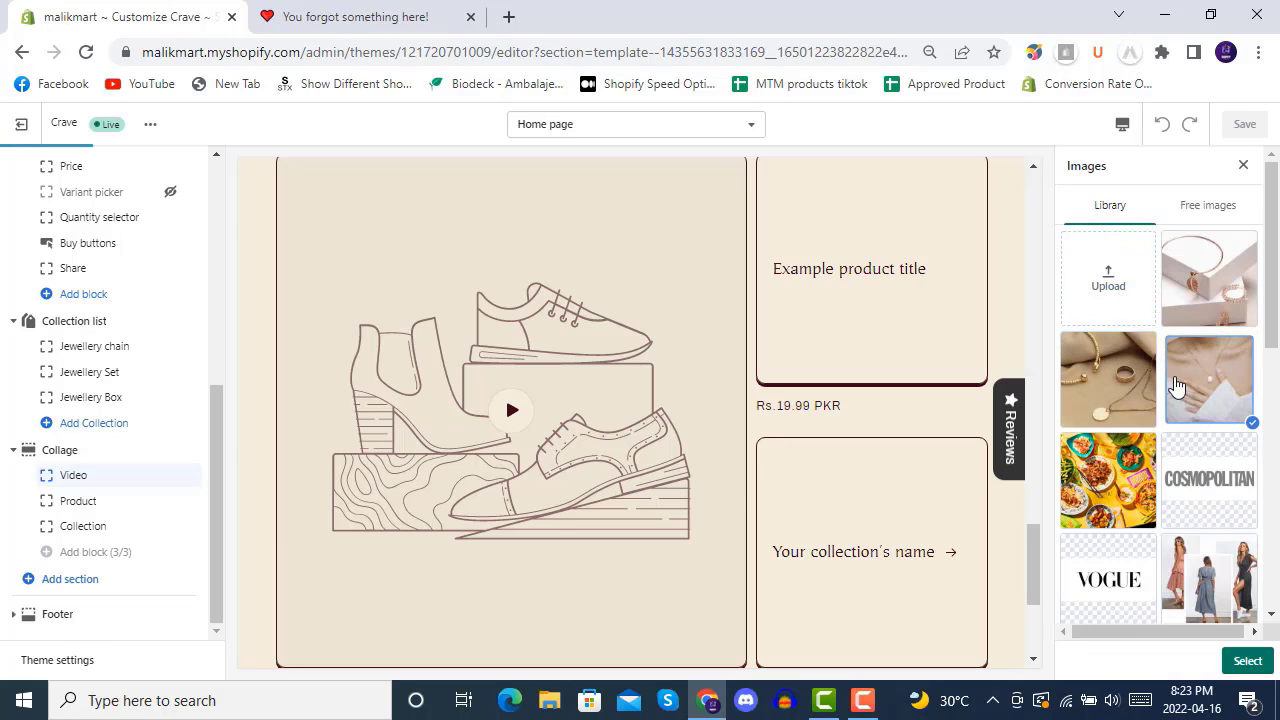
{"action": "left_click", "coordinate": [1247, 660]}
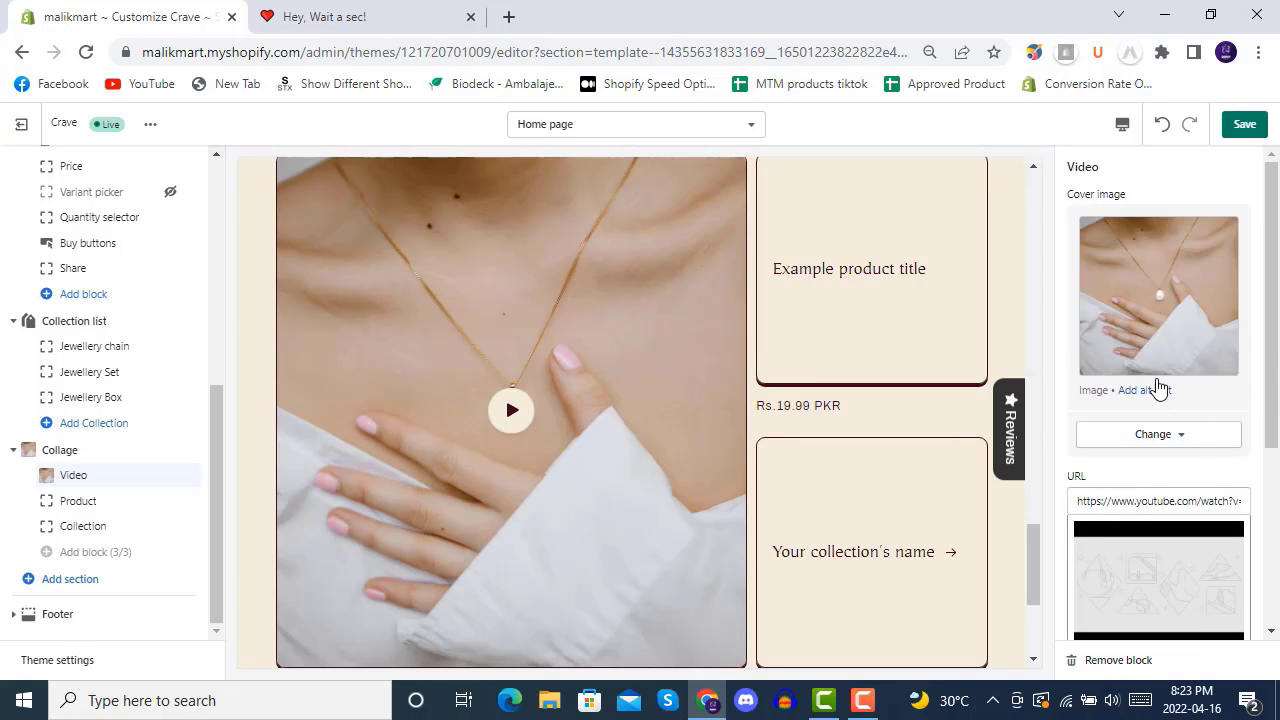
- Try to replace the Video block's URL with the copied link to Untitled_design_2.mp4
{"action": "scroll", "coordinate": [1158, 388], "scroll_direction": "down", "scroll_amount": 3}
{"action": "triple_click", "coordinate": [1149, 303]}
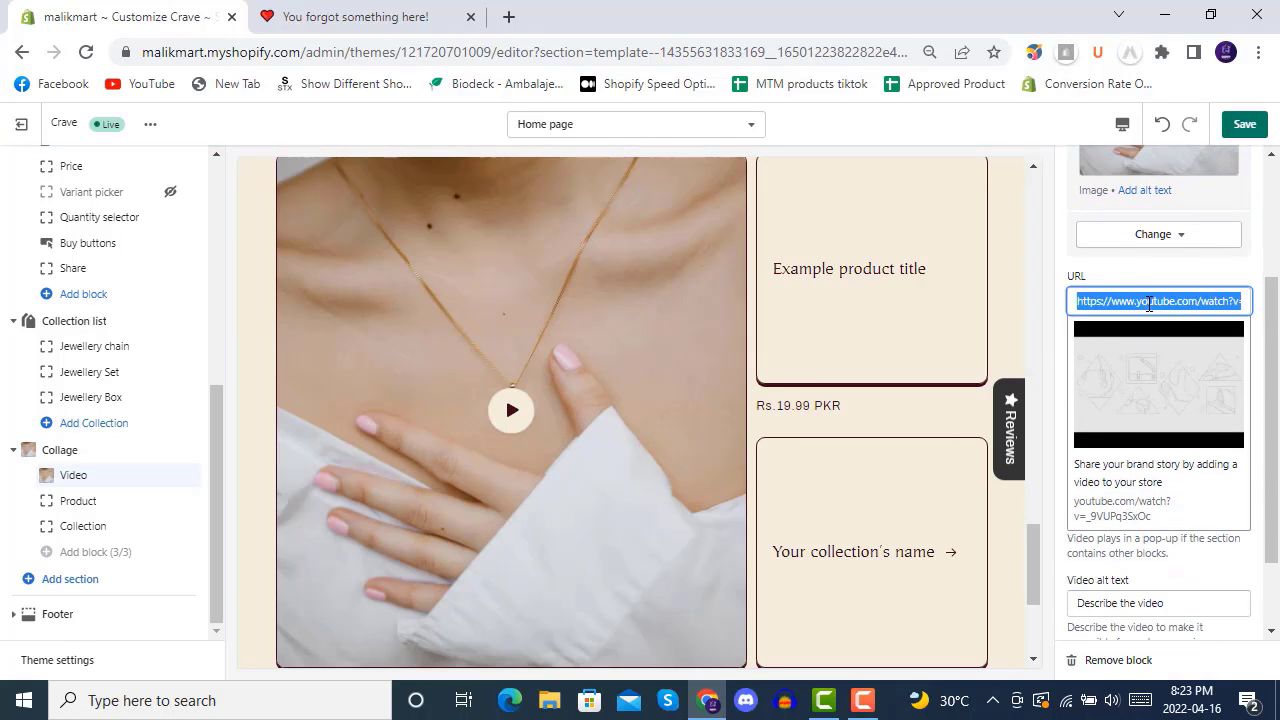
{"action": "key", "text": "ctrl+v"}
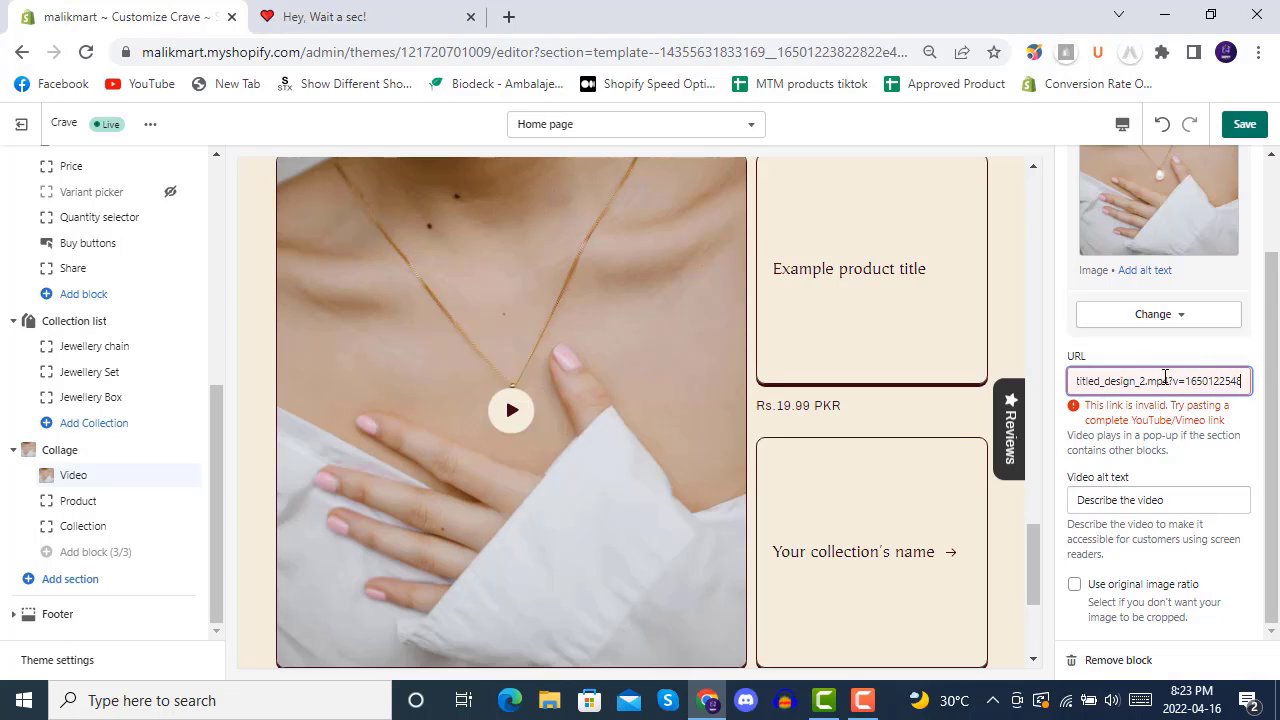
- Clear the Video block's URL and retry the copied file link, ending with the original YouTube link restored
{"action": "left_click_drag", "start_coordinate": [1165, 378], "coordinate": [1066, 390]}
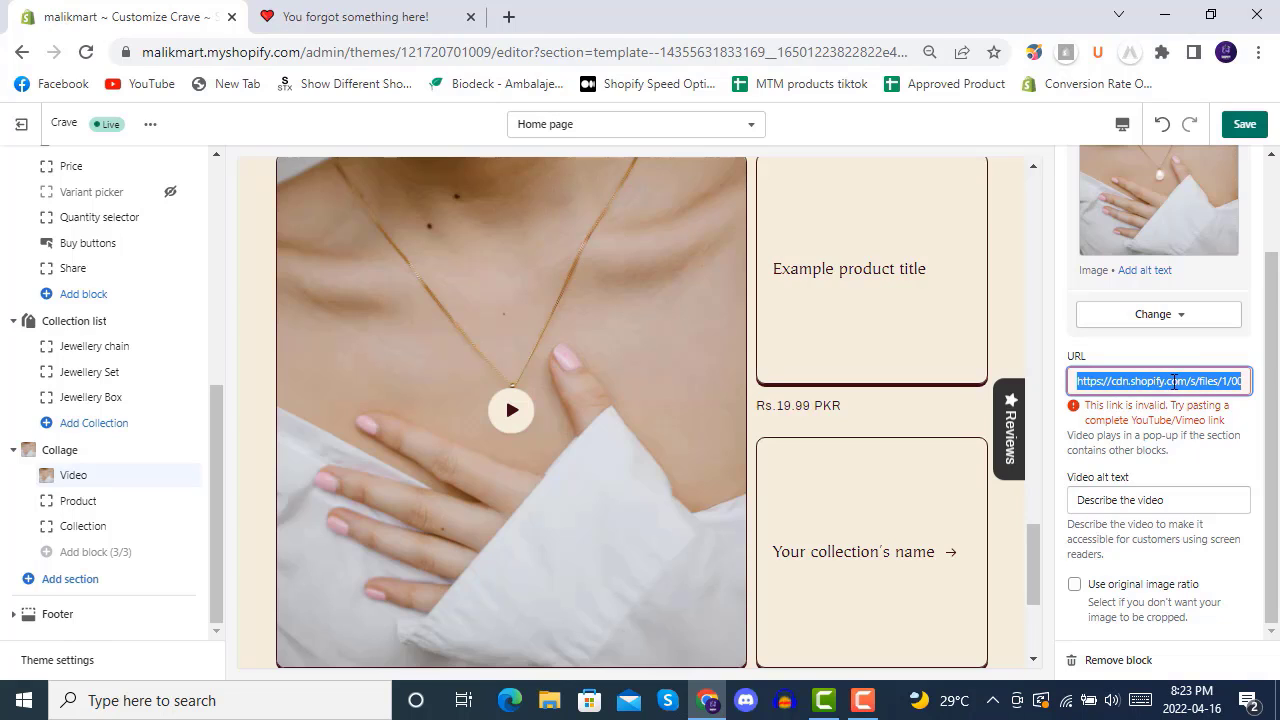
{"action": "key", "text": "BackSpace"}
{"action": "left_click_drag", "start_coordinate": [1186, 379], "coordinate": [1071, 385]}
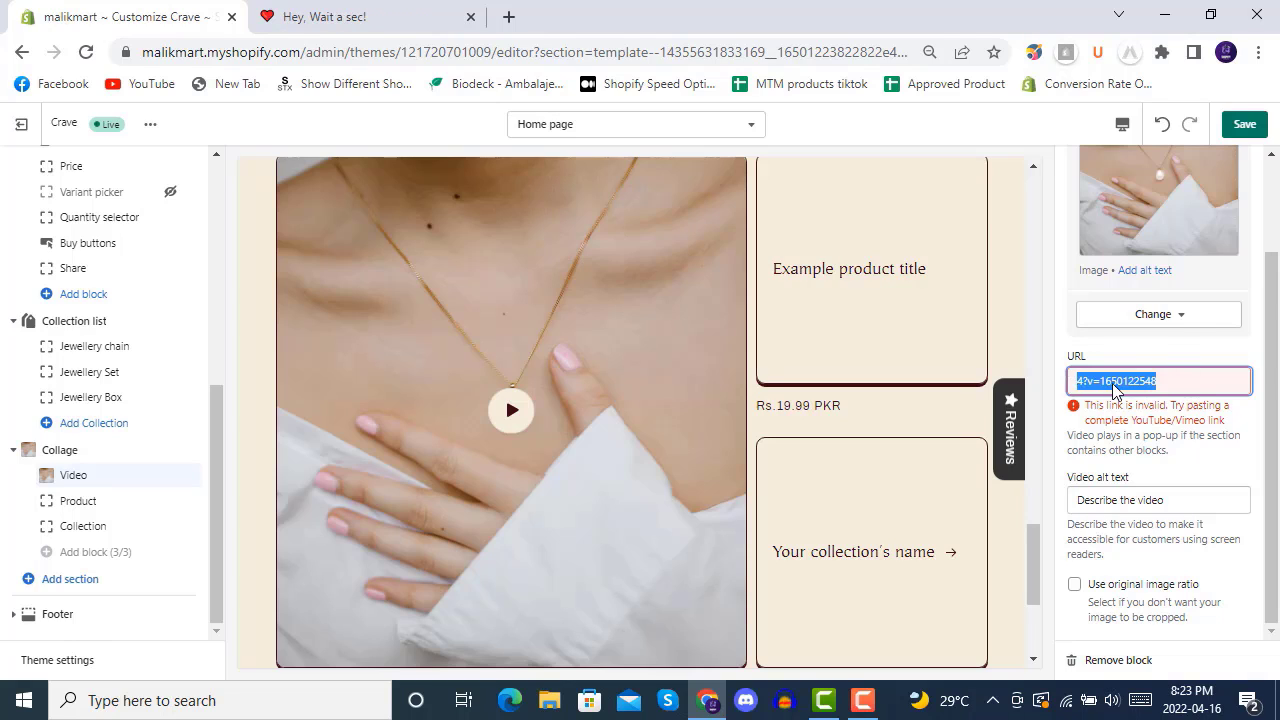
{"action": "key", "text": "BackSpace"}
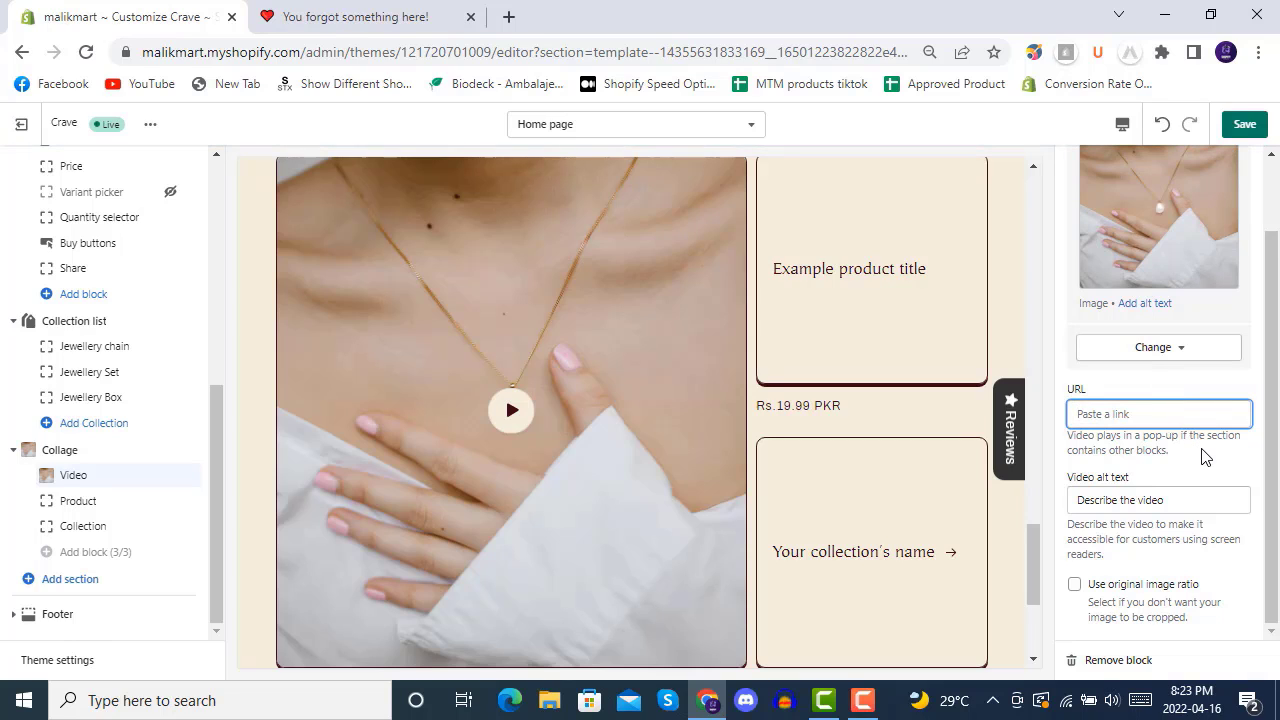
{"action": "key", "text": "ctrl+v"}
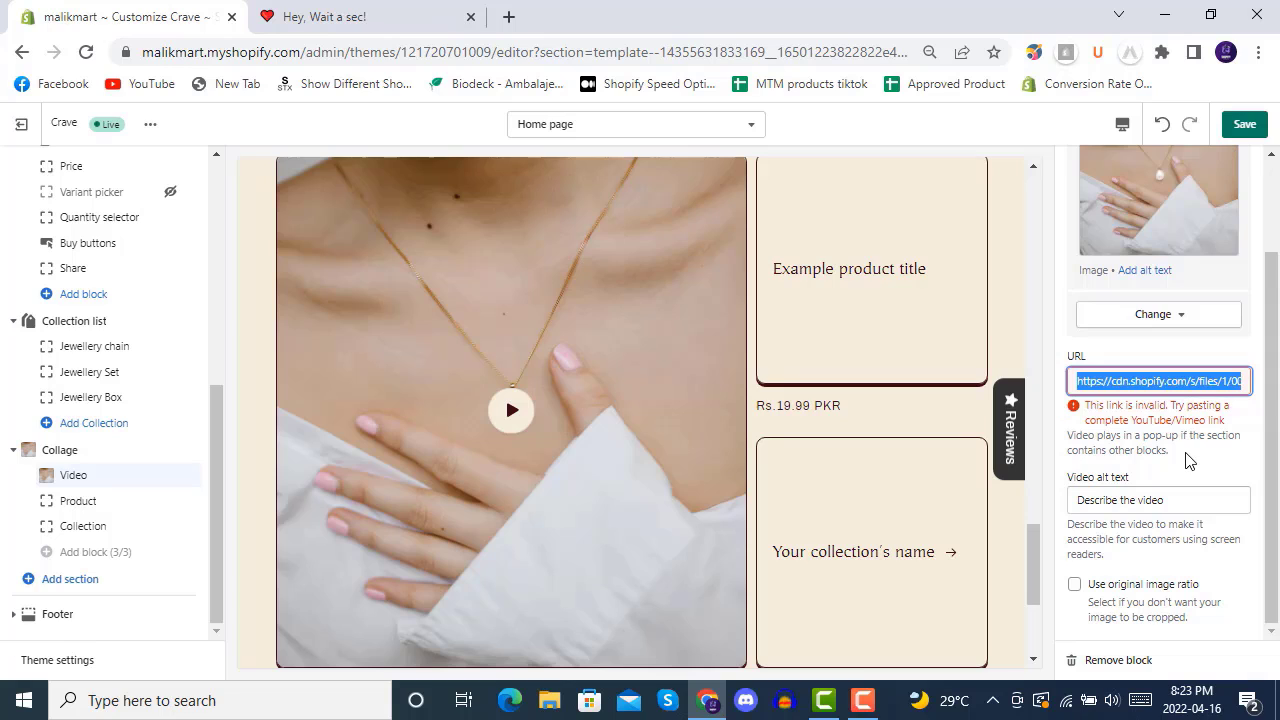
{"action": "key", "text": "ctrl+v"}
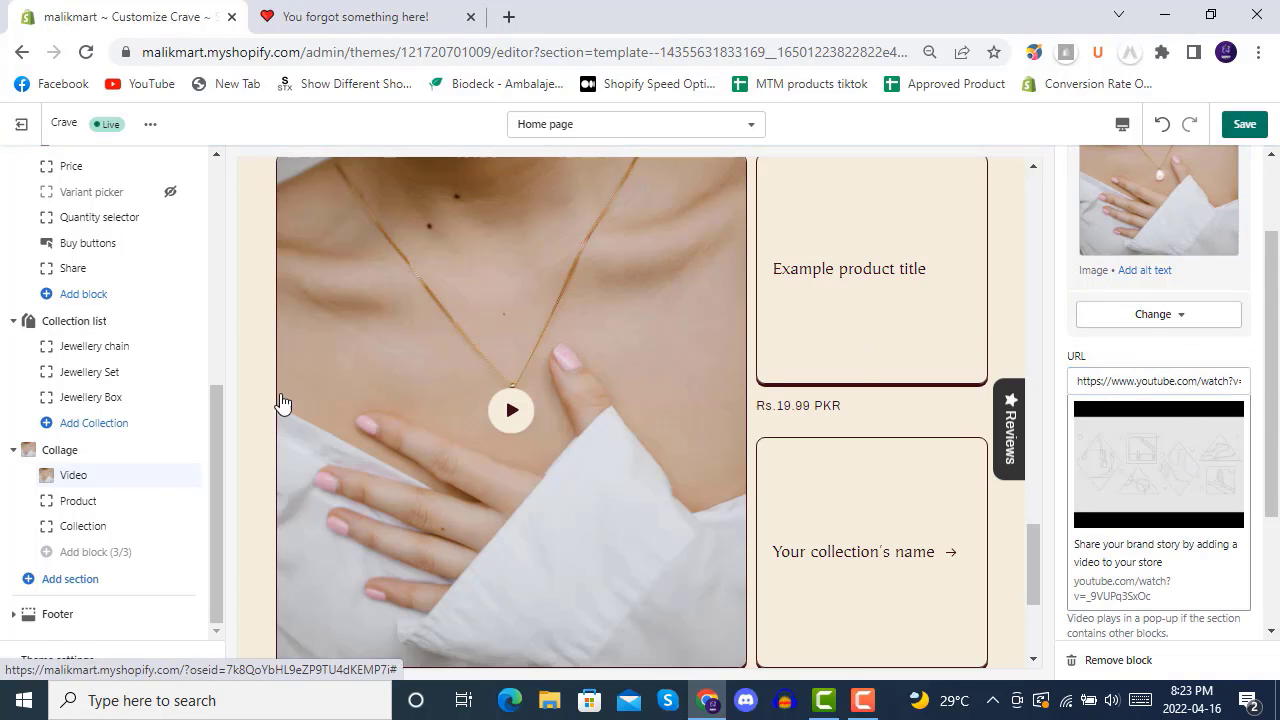
- Assign the Effie Queen Natural Aquamarine Jewelry Set to the Collage section's Product block
{"action": "left_click", "coordinate": [78, 501]}
{"action": "left_click", "coordinate": [1150, 224]}
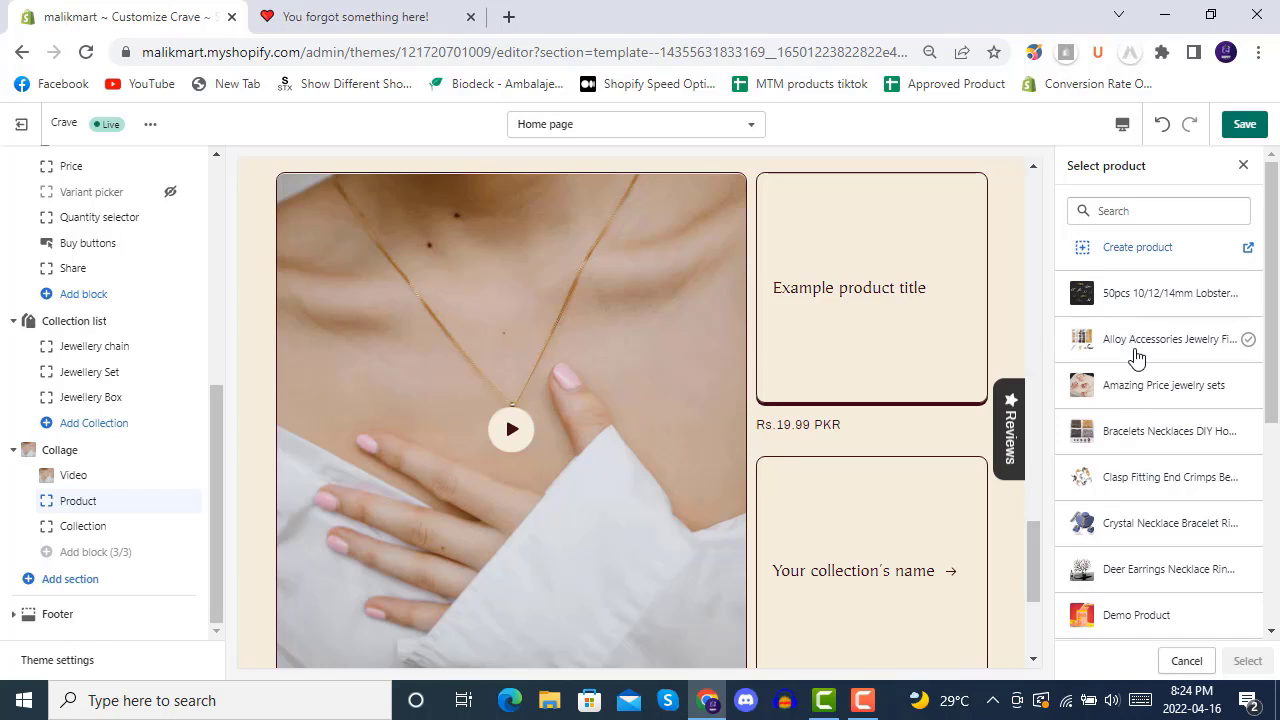
{"action": "scroll", "coordinate": [1157, 425], "scroll_direction": "down", "scroll_amount": 2}
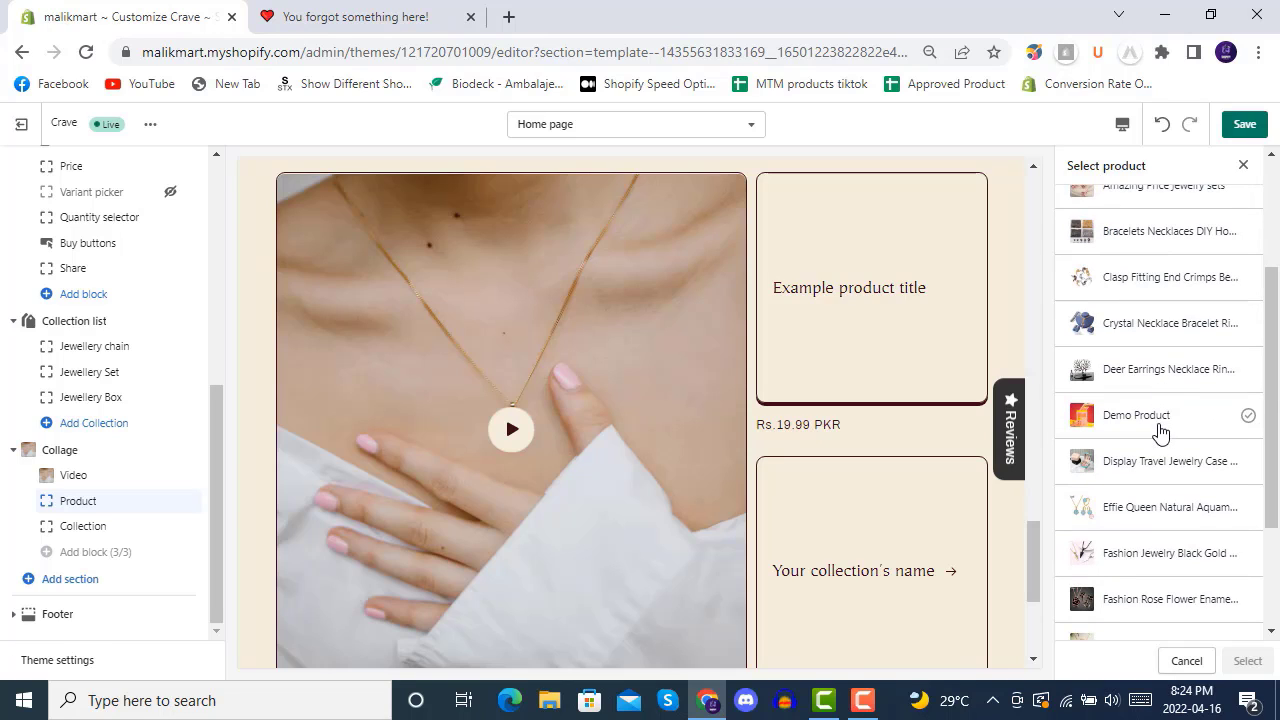
{"action": "left_click", "coordinate": [1158, 508]}
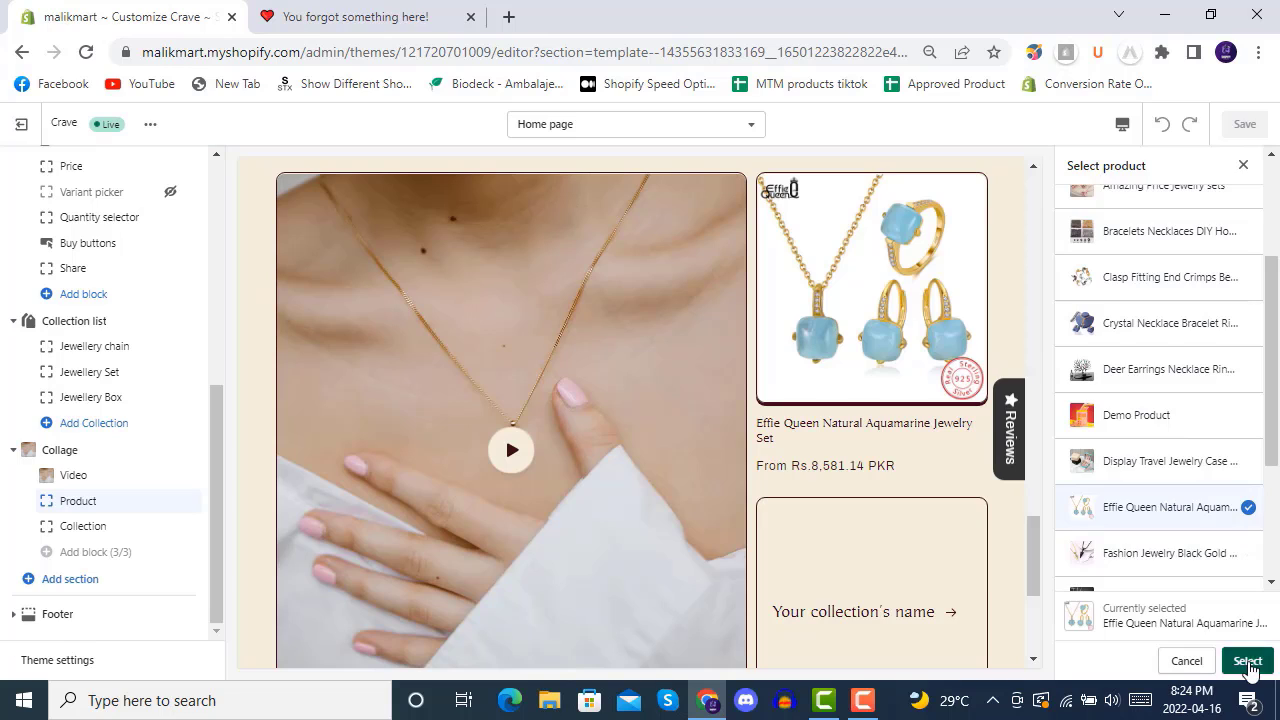
{"action": "left_click", "coordinate": [1249, 663]}
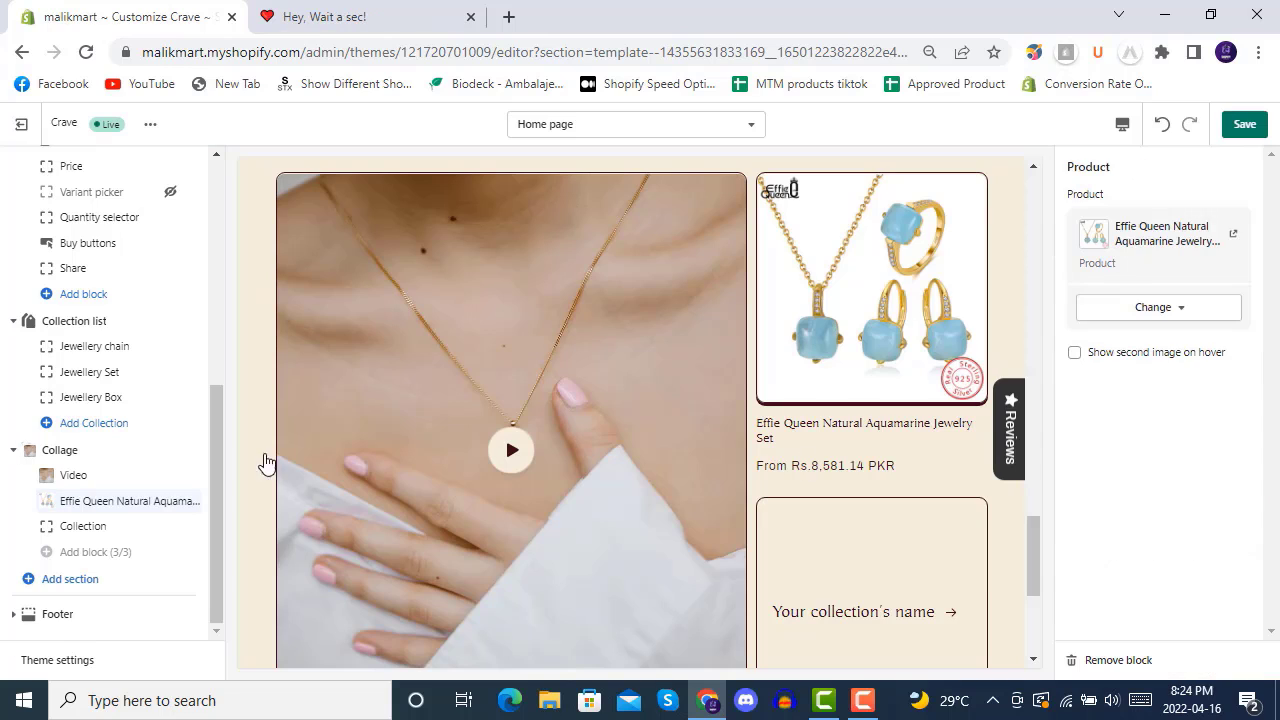
- Assign the Jewellery chain collection to the Collage section's Collection block and save the theme changes
{"action": "left_click", "coordinate": [97, 526]}
{"action": "left_click", "coordinate": [1165, 222]}
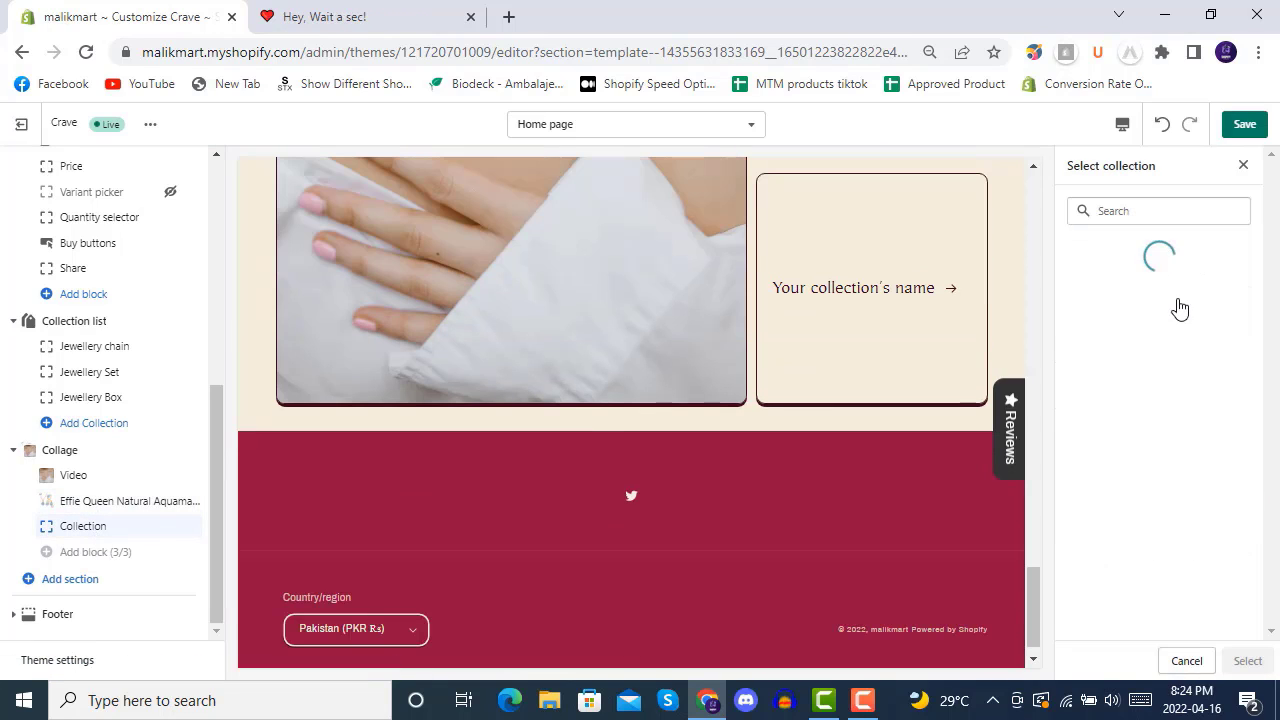
{"action": "left_click", "coordinate": [1140, 342]}
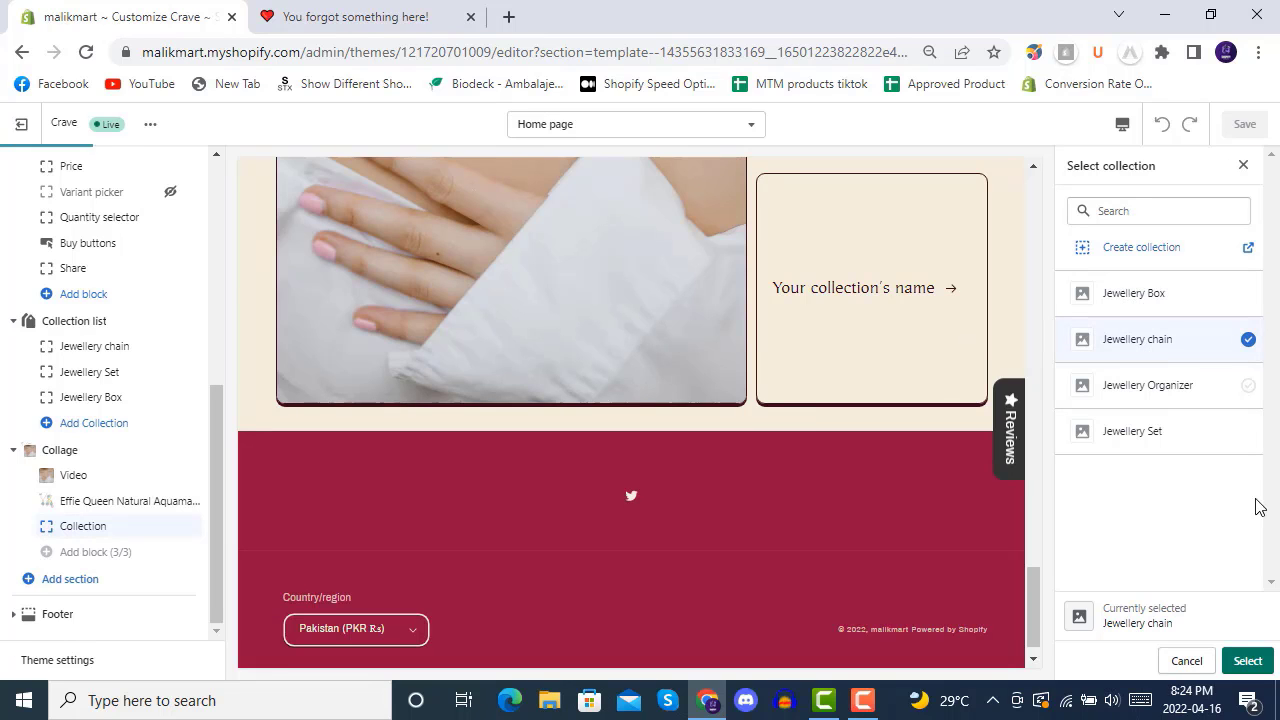
{"action": "left_click", "coordinate": [1247, 661]}
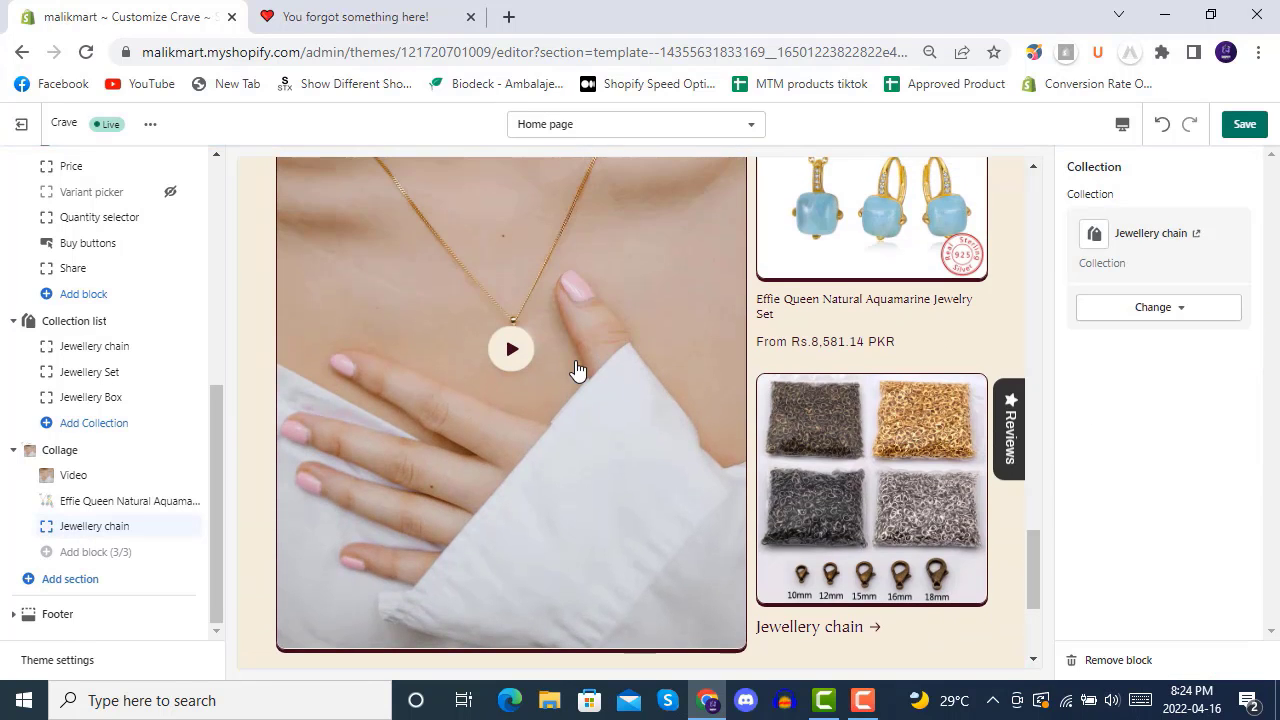
{"action": "left_click", "coordinate": [1244, 124]}
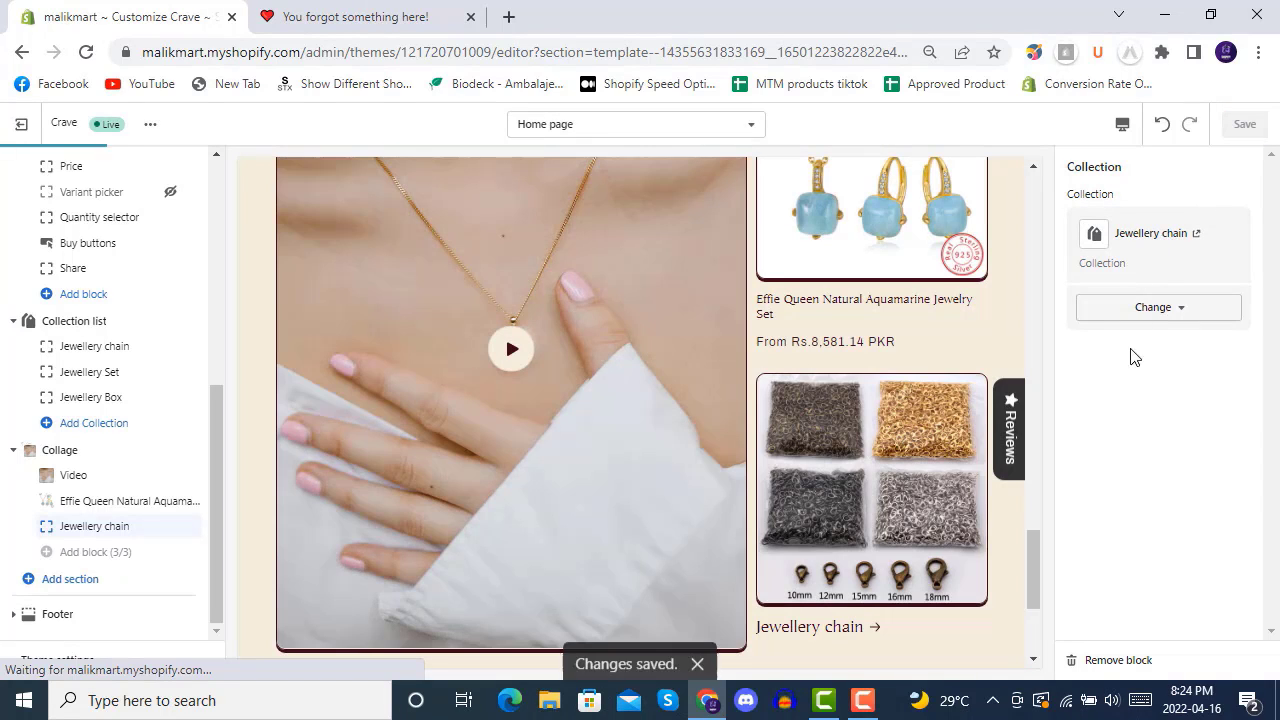
- Reload the storefront preview and check the Jewellery Cataloge collage, opening and closing its video pop-up
{"action": "left_click", "coordinate": [335, 17]}
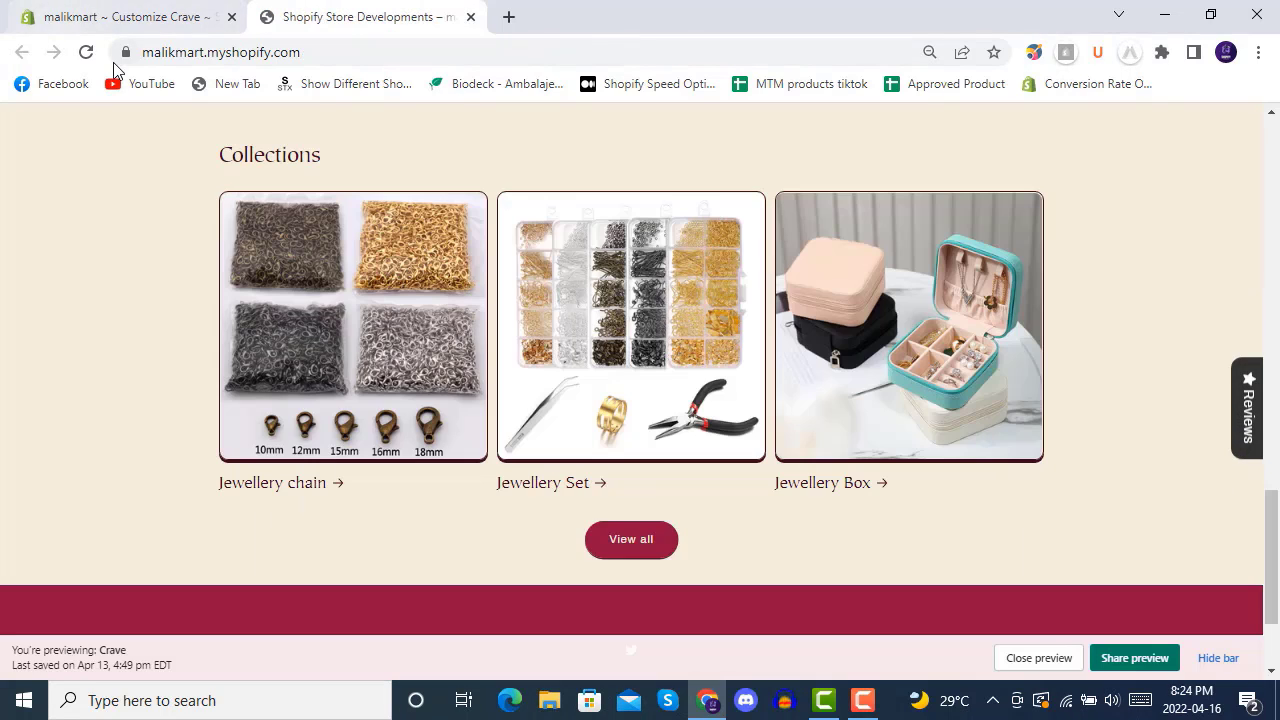
{"action": "left_click", "coordinate": [86, 51]}
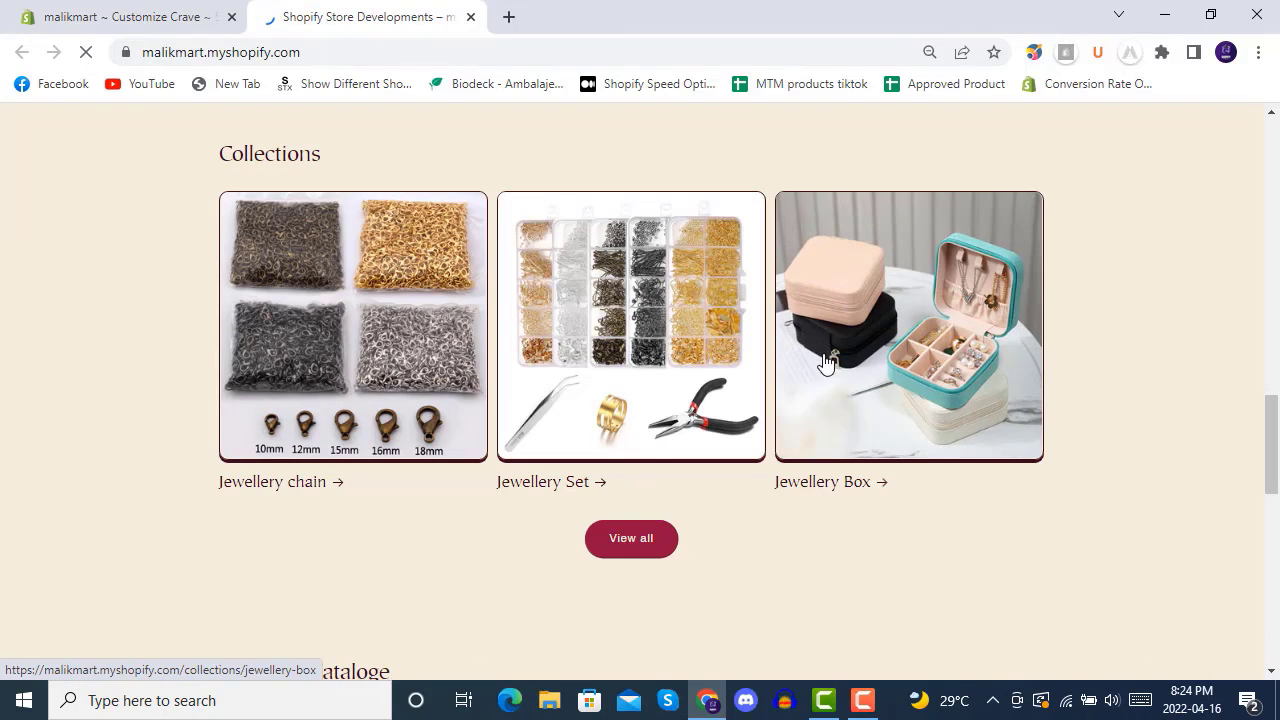
{"action": "scroll", "coordinate": [735, 295], "scroll_direction": "down", "scroll_amount": 4}
{"action": "scroll", "coordinate": [780, 280], "scroll_direction": "down", "scroll_amount": 3}
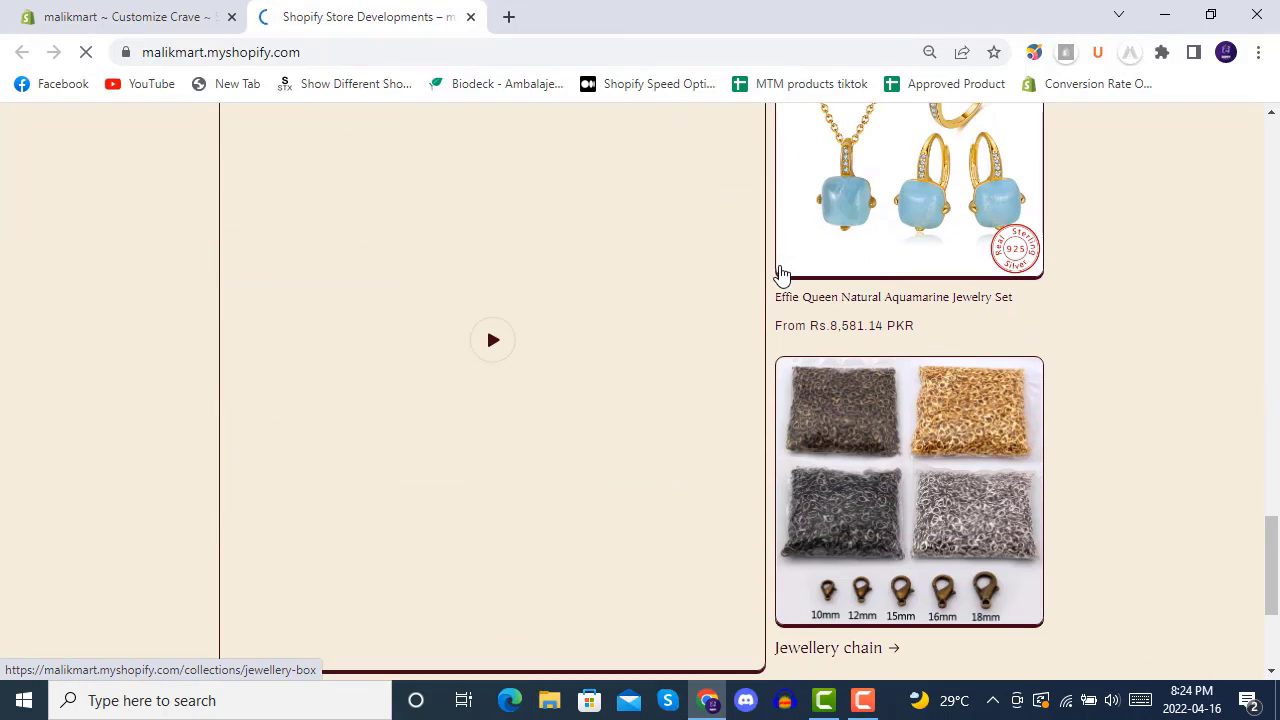
{"action": "scroll", "coordinate": [860, 310], "scroll_direction": "down", "scroll_amount": 2}
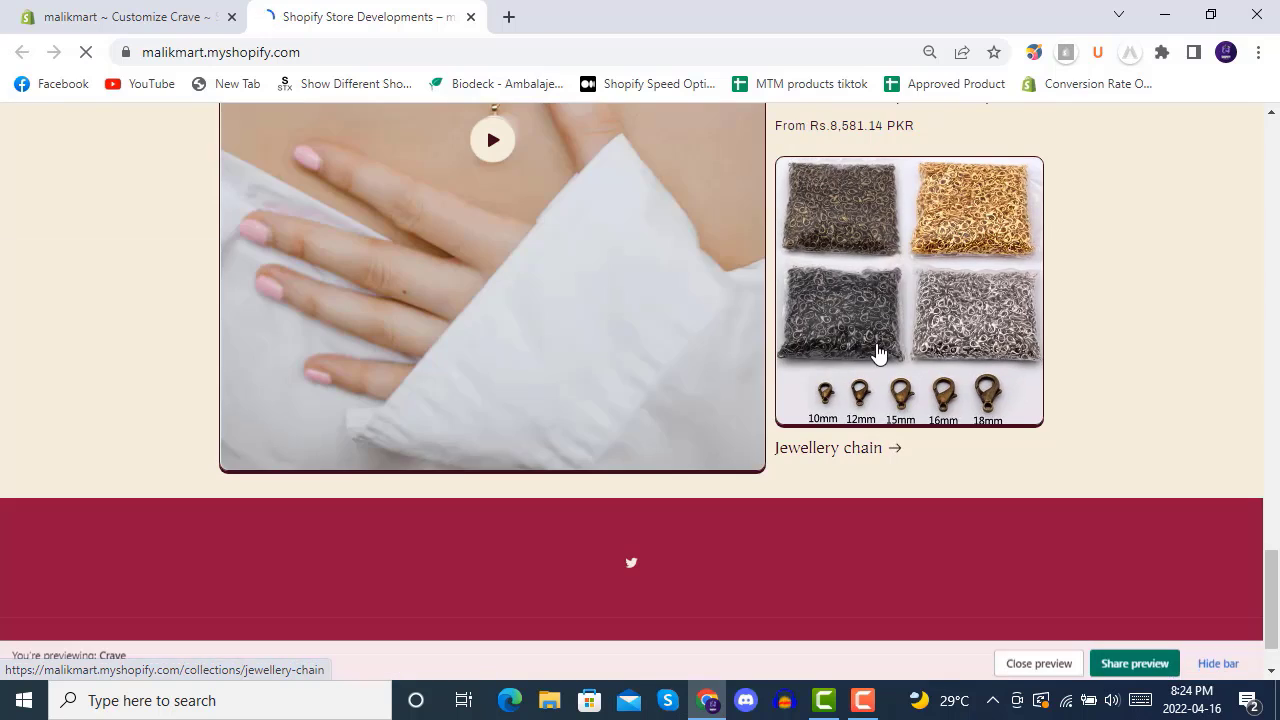
{"action": "scroll", "coordinate": [874, 306], "scroll_direction": "up", "scroll_amount": 4}
{"action": "left_click", "coordinate": [500, 533]}
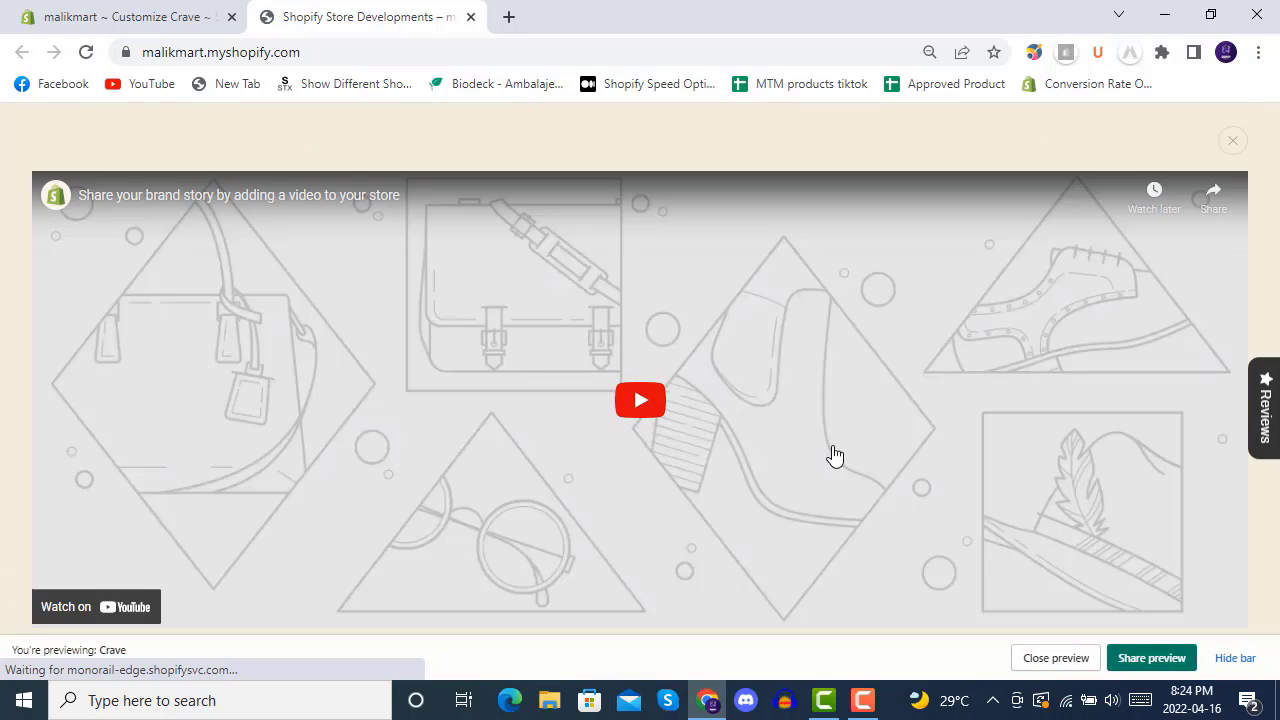
{"action": "left_click", "coordinate": [1234, 147]}
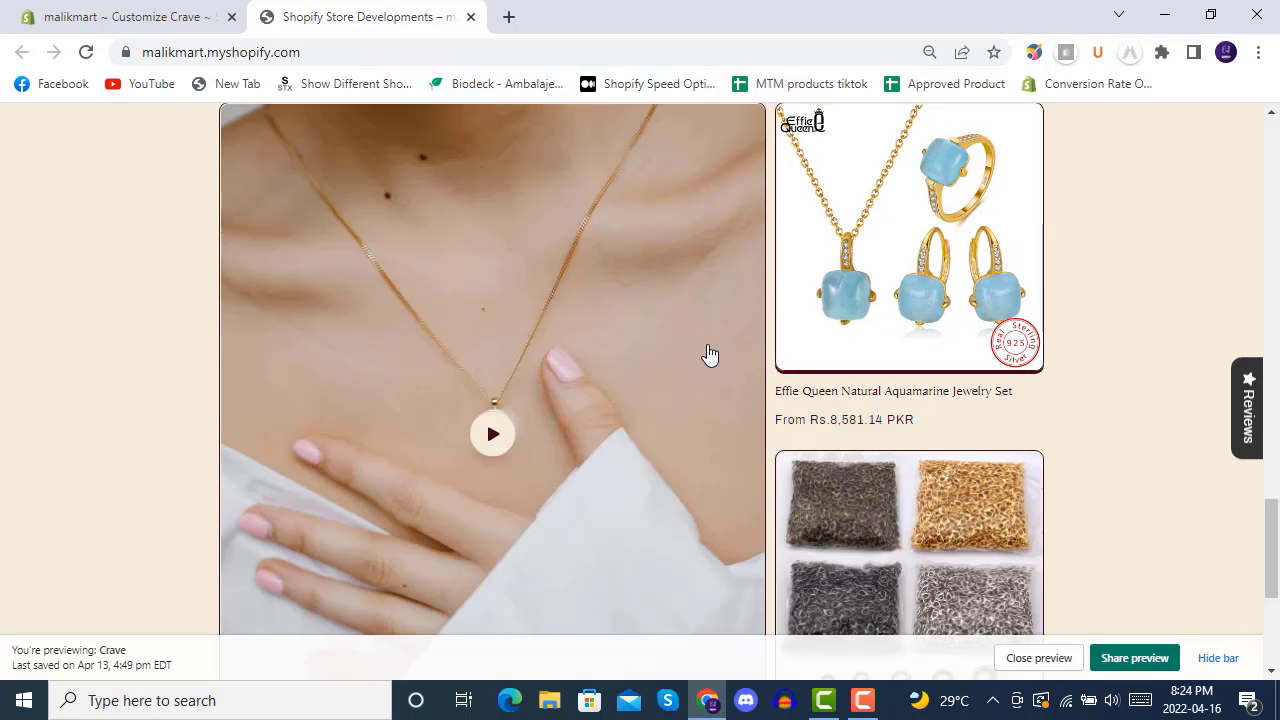
{"action": "scroll", "coordinate": [655, 355], "scroll_direction": "down", "scroll_amount": 3}
{"action": "scroll", "coordinate": [650, 367], "scroll_direction": "up", "scroll_amount": 5}
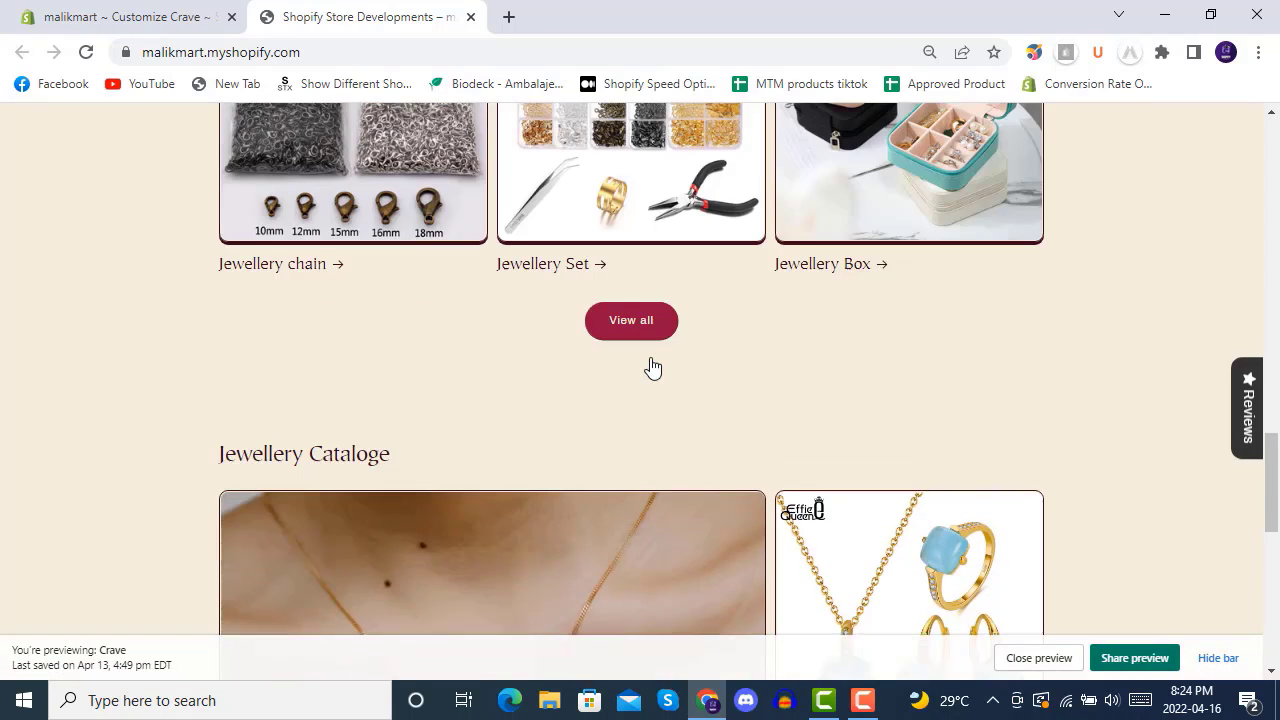
{"action": "scroll", "coordinate": [504, 432], "scroll_direction": "down", "scroll_amount": 5}
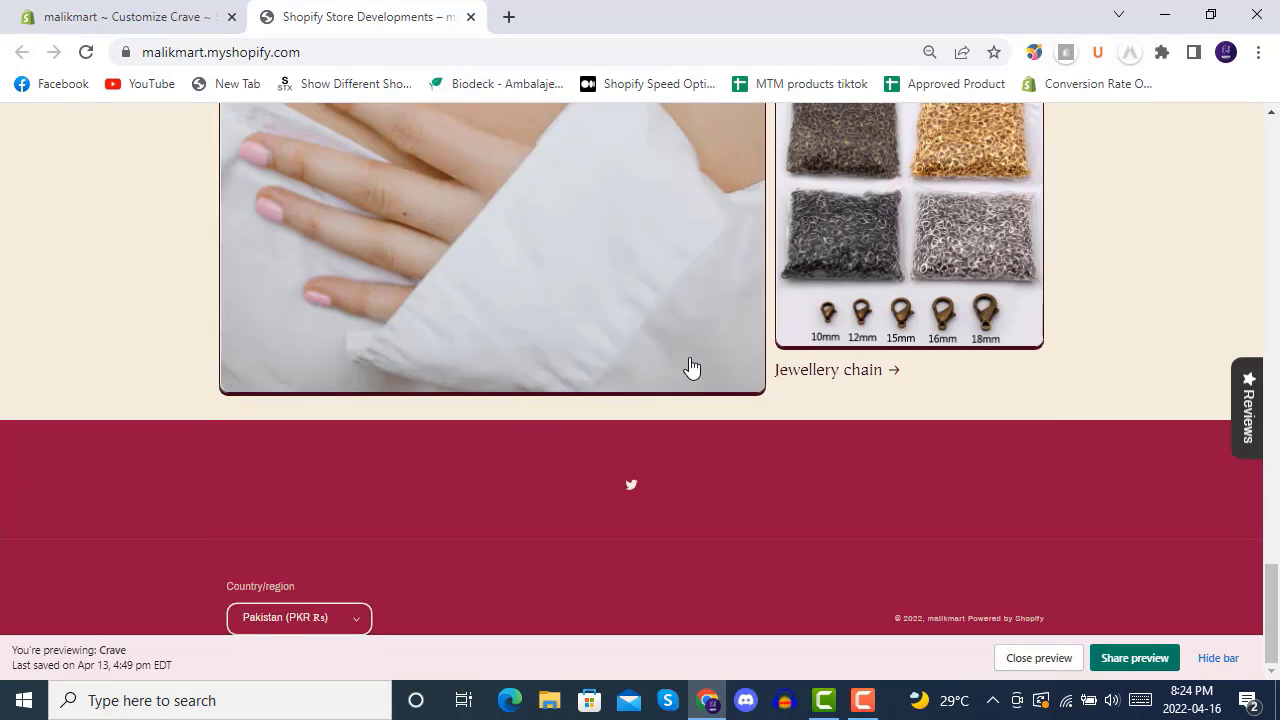